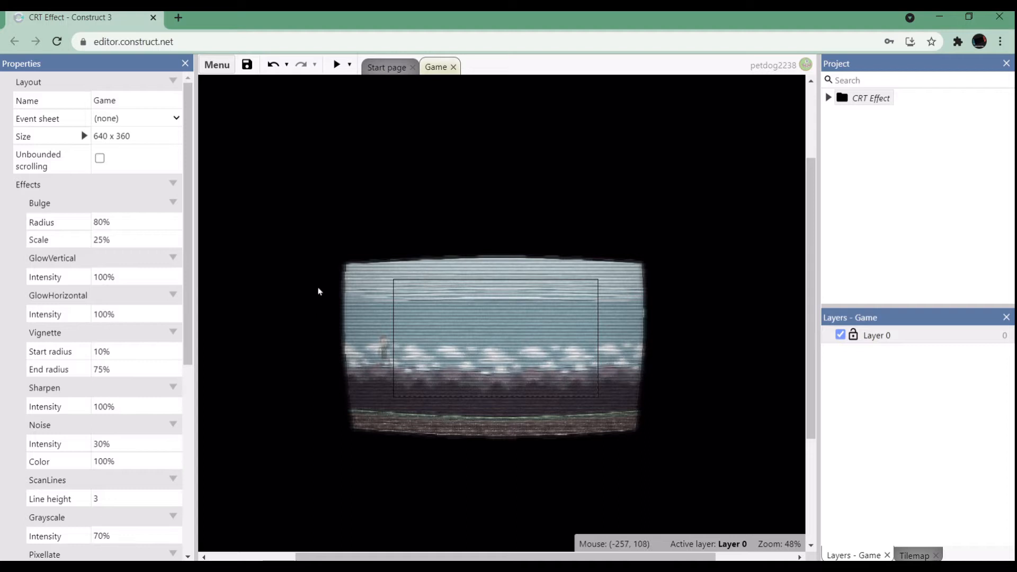
# Examine the Game layout's list of effects, from Bulge to BlurHorizontal, alongside their look in the layout preview.
pyautogui.moveTo(189, 297); pyautogui.dragTo(190, 378)
pyautogui.scroll(5, 72, 225)
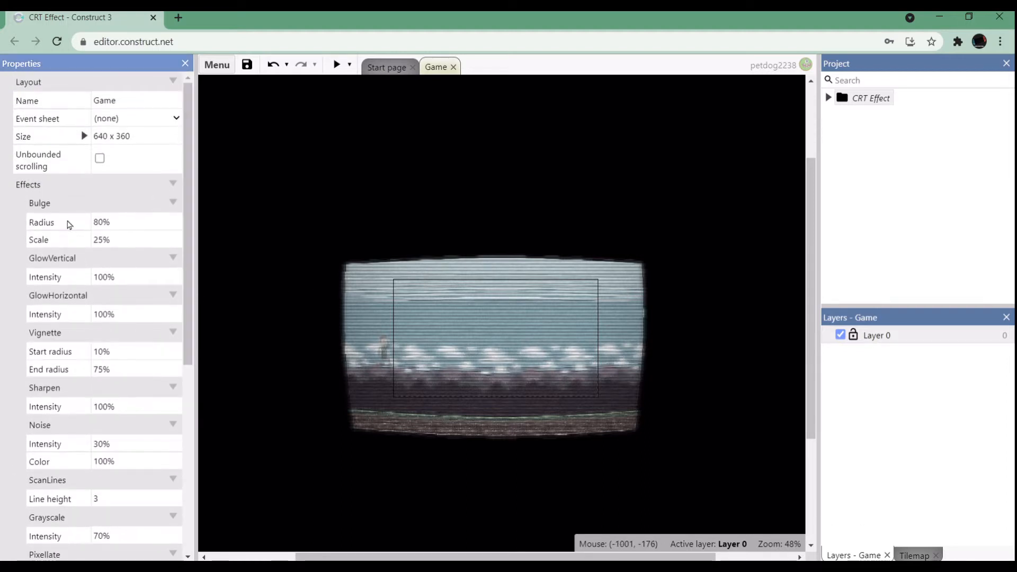
pyautogui.moveTo(187, 222); pyautogui.dragTo(189, 191)
pyautogui.keyDown('ctrl'); pyautogui.scroll(5, 443, 335); pyautogui.keyUp('ctrl')
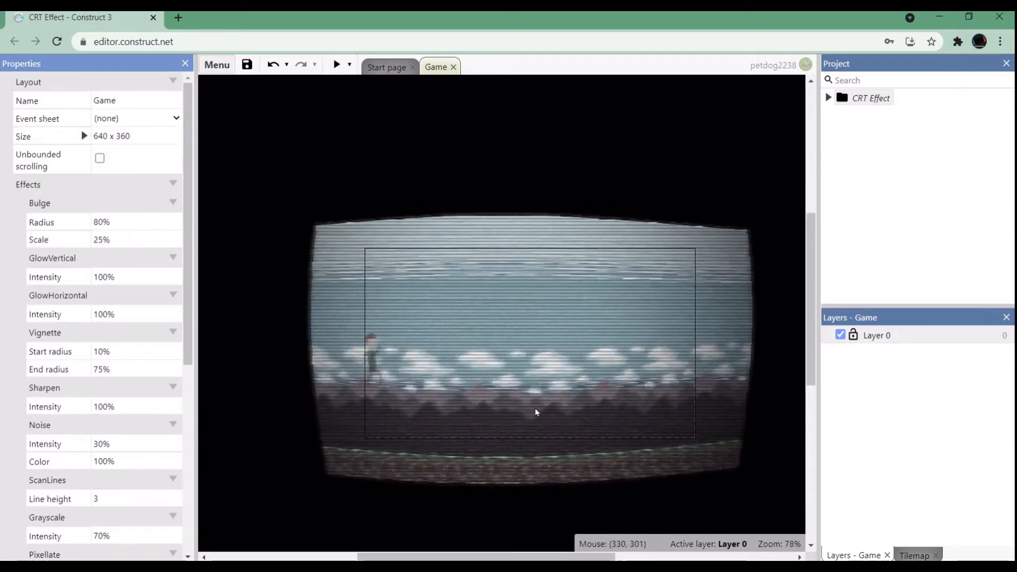
pyautogui.keyDown('ctrl'); pyautogui.scroll(-4, 535, 407); pyautogui.keyUp('ctrl')
pyautogui.moveTo(188, 274); pyautogui.dragTo(185, 391)
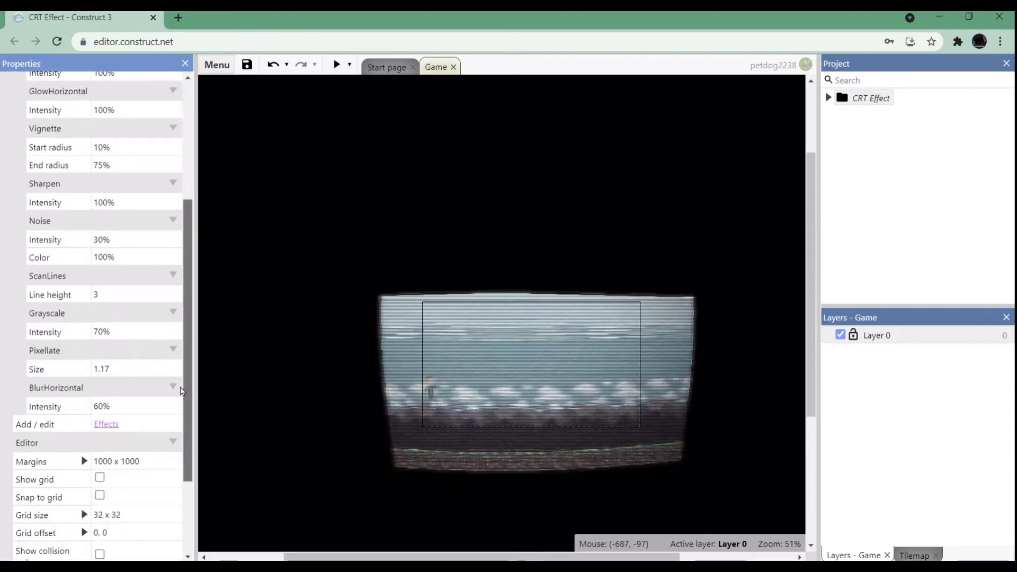
pyautogui.scroll(5, 178, 286)
pyautogui.moveTo(185, 263); pyautogui.dragTo(185, 303)
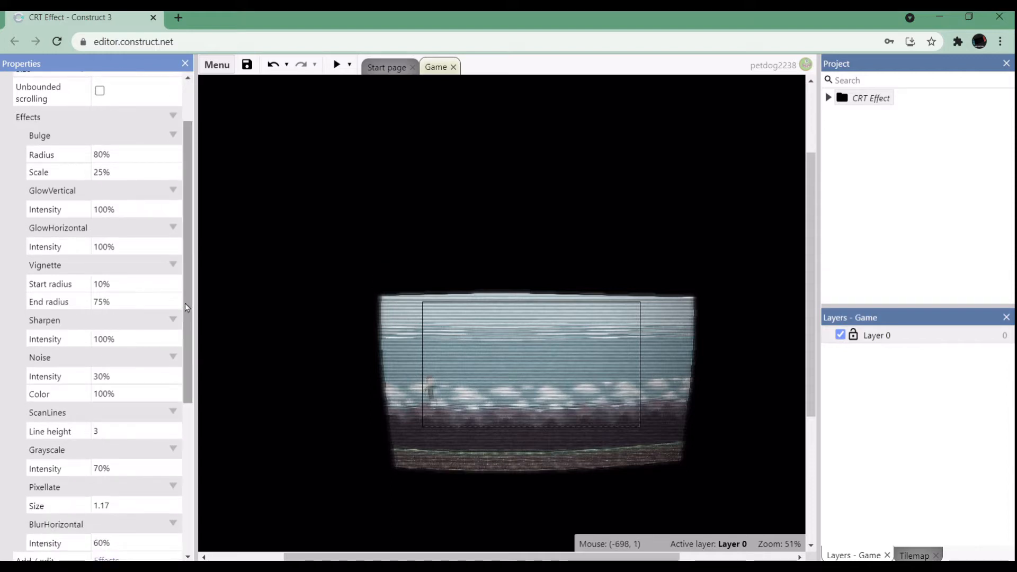
pyautogui.moveTo(186, 313); pyautogui.dragTo(187, 324)
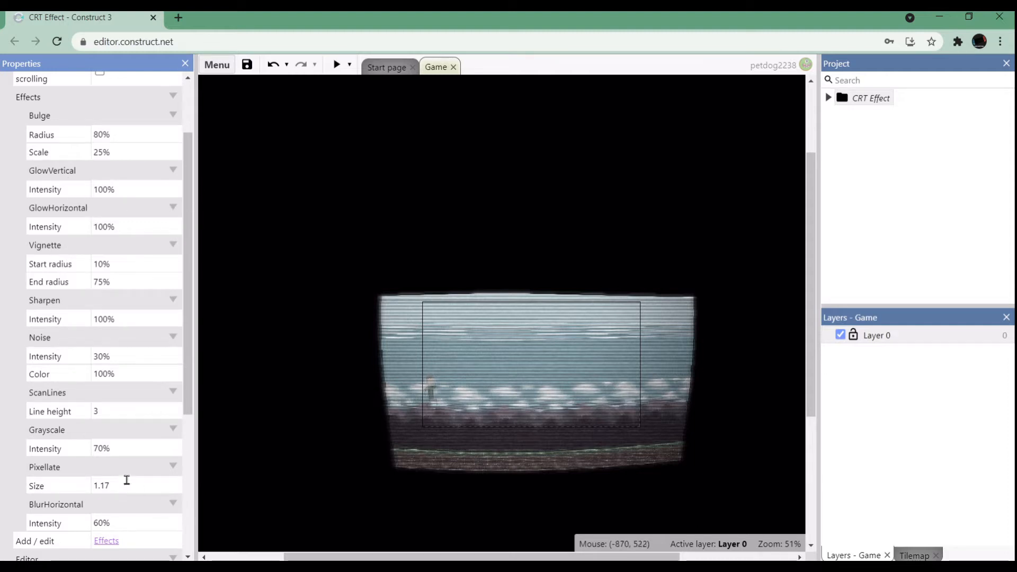
pyautogui.keyDown('ctrl'); pyautogui.scroll(5, 552, 404); pyautogui.keyUp('ctrl')
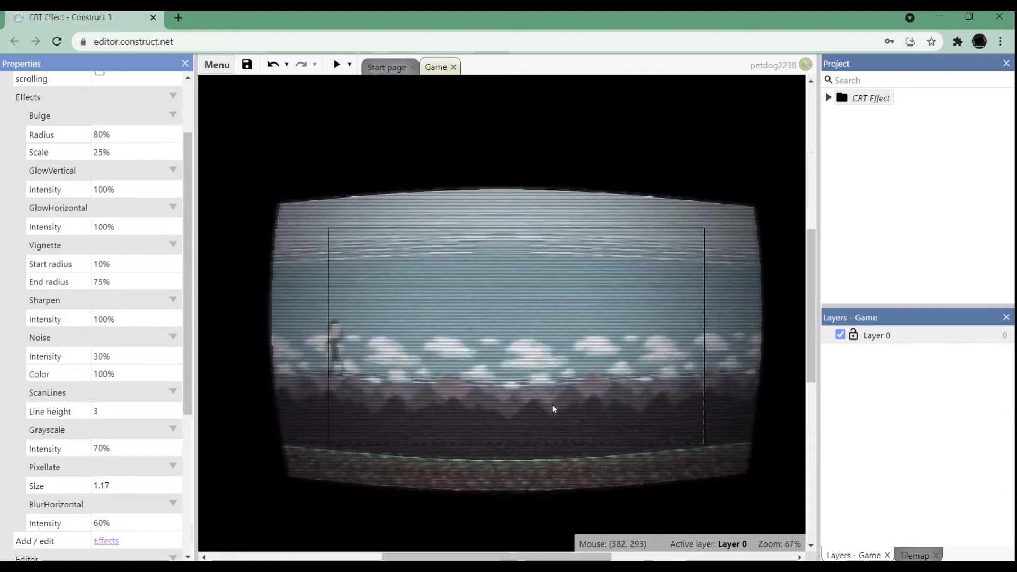
# Try a Bulge radius of 0% on the Game layout and undo the change.
pyautogui.click(121, 131)
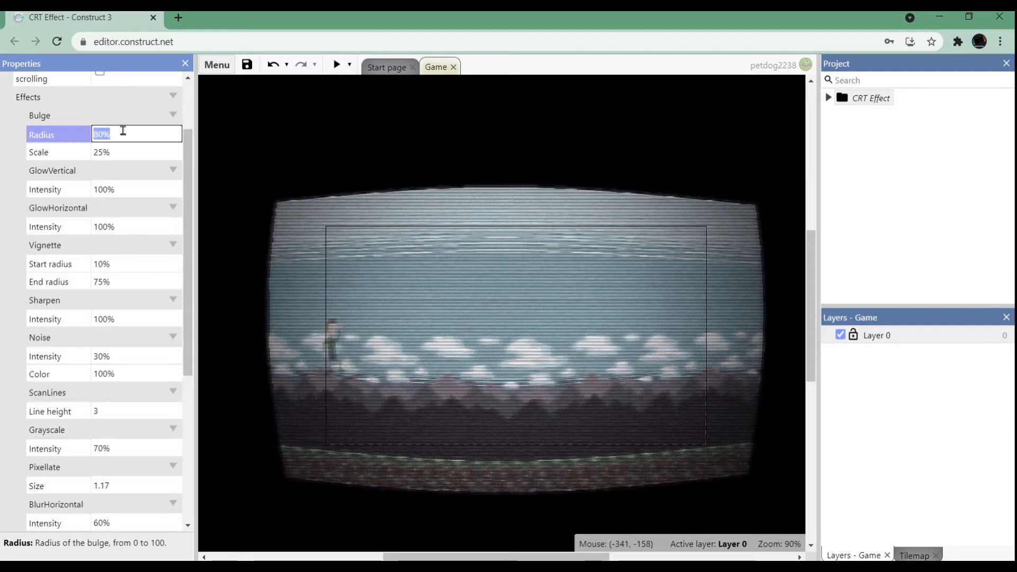
pyautogui.write('0')
pyautogui.press('Tab')
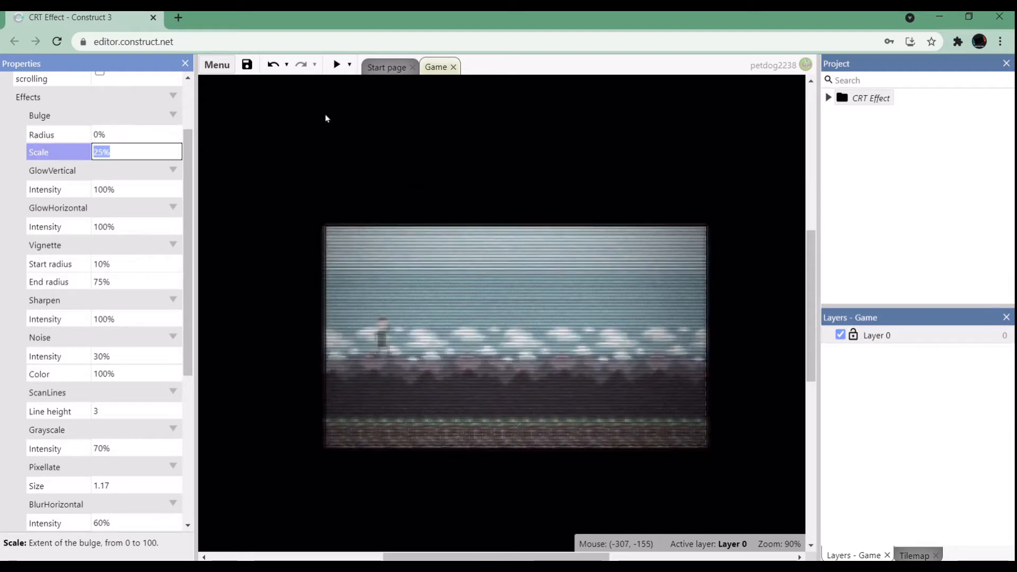
pyautogui.click(137, 132)
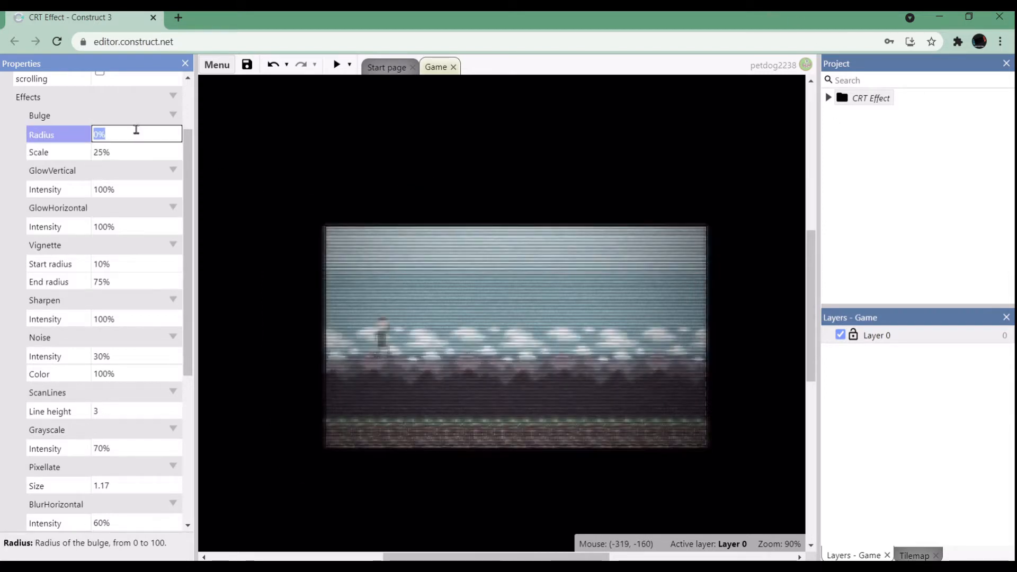
pyautogui.click(273, 64)
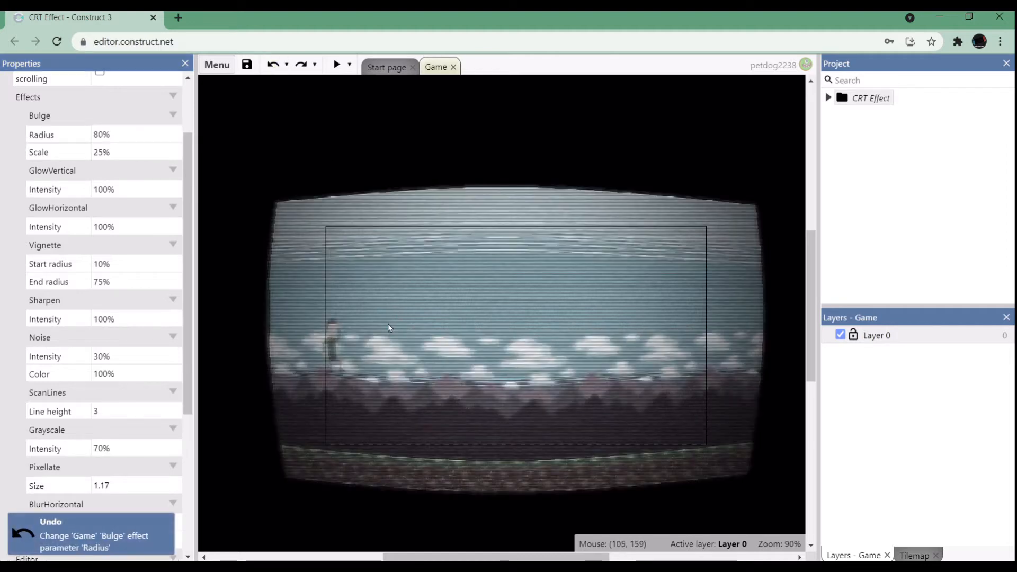
# Try a Bulge radius of 70% and set the radius back to 80%.
pyautogui.click(125, 133)
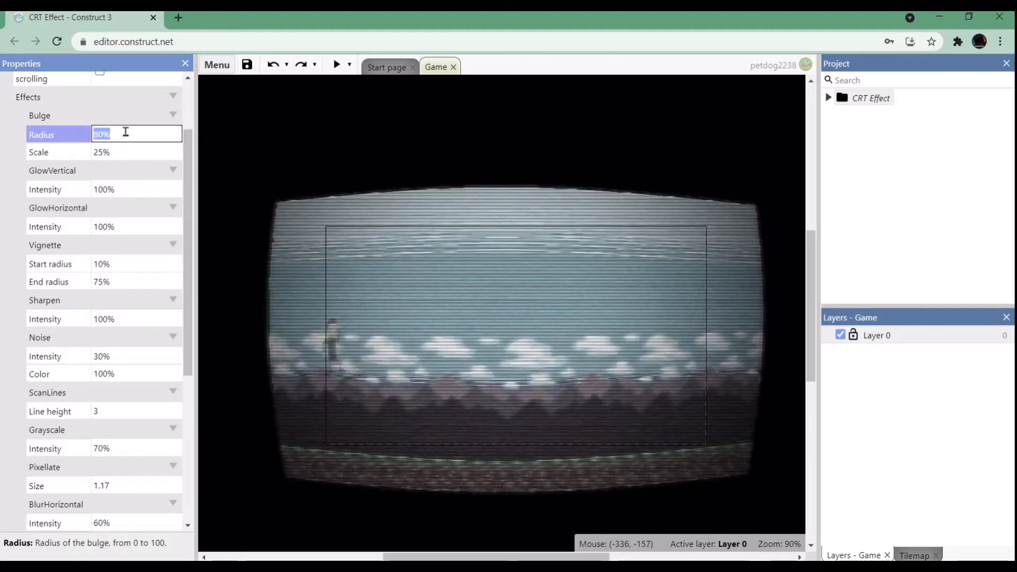
pyautogui.write('70')
pyautogui.press('Tab')
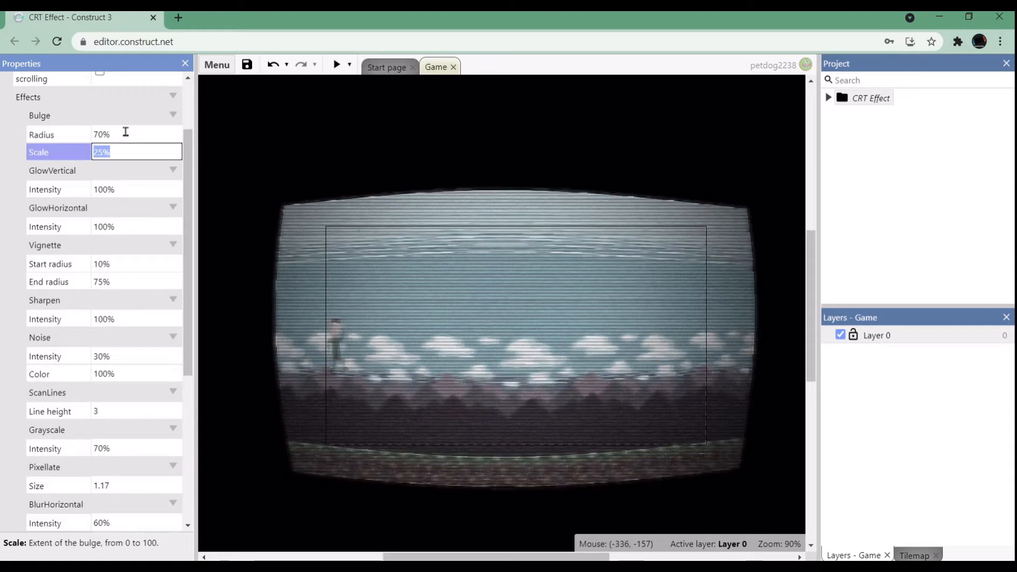
pyautogui.click(126, 133)
pyautogui.press('BackSpace')
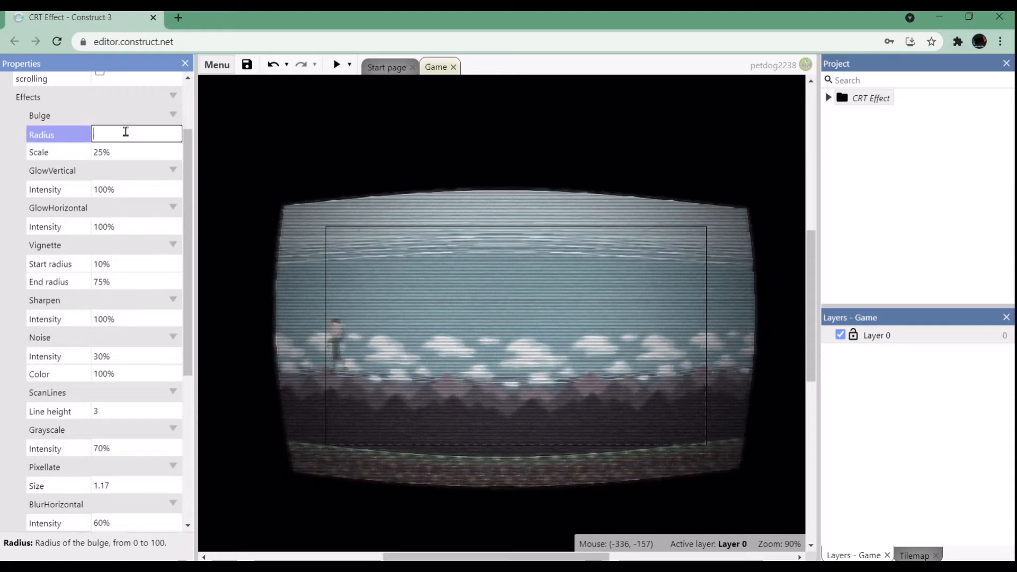
pyautogui.press('Tab')
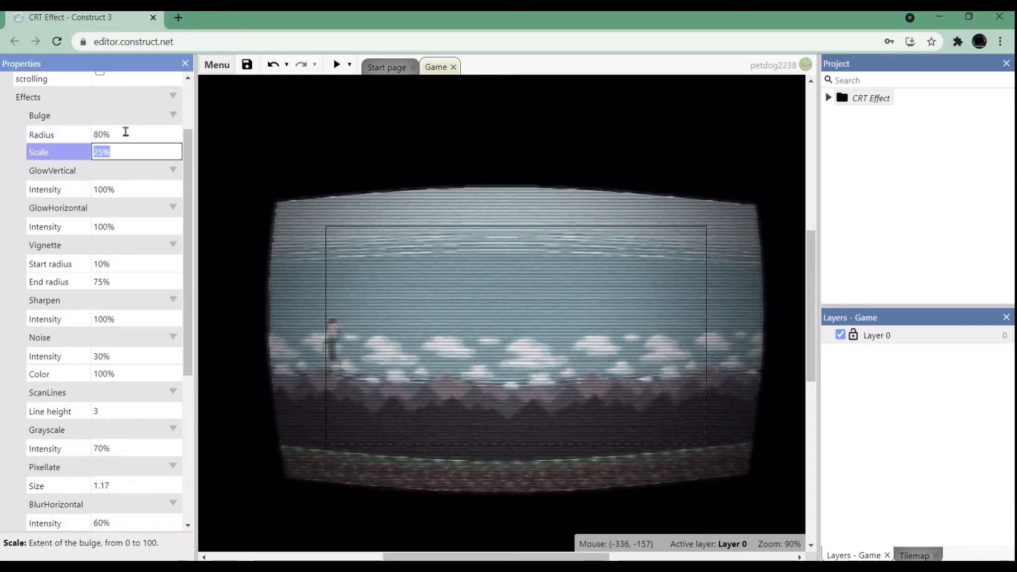
# Try a GlowVertical intensity of 9%, inspect the character in the layout up close, and undo the change.
pyautogui.click(127, 189)
pyautogui.keyDown('ctrl'); pyautogui.scroll(5, 339, 392); pyautogui.keyUp('ctrl')
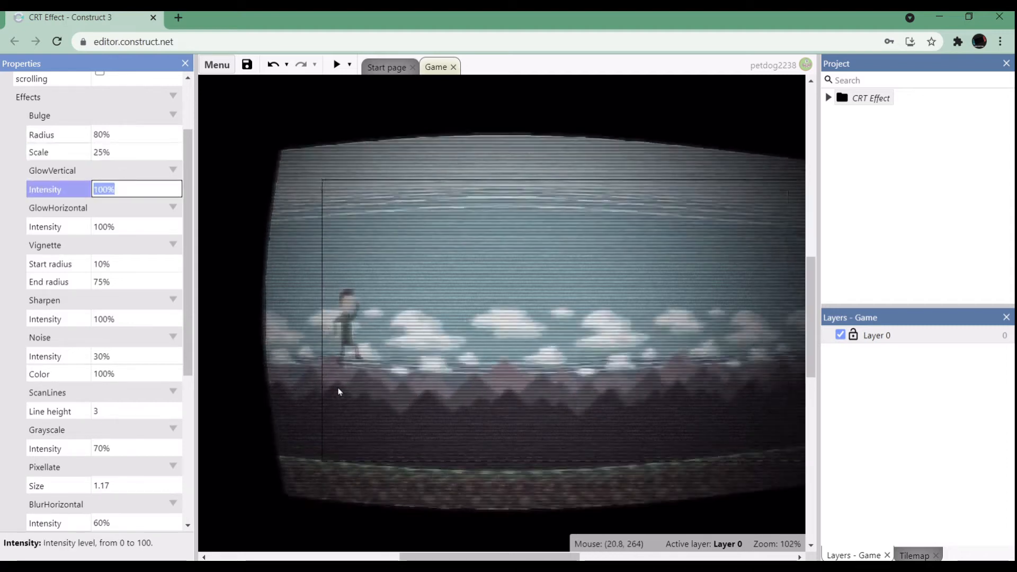
pyautogui.keyDown('ctrl'); pyautogui.scroll(-6, 339, 392); pyautogui.keyUp('ctrl')
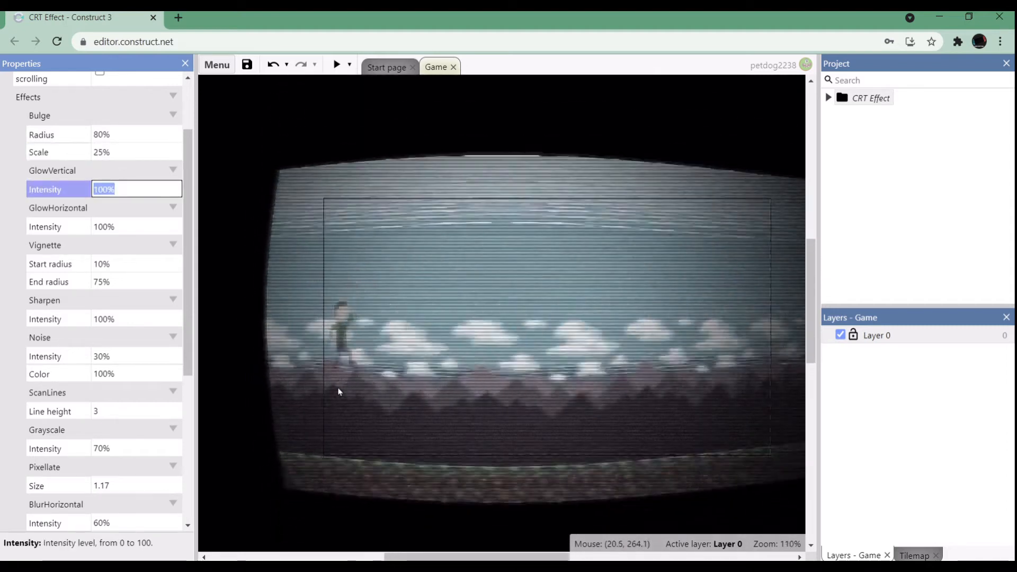
pyautogui.write('9')
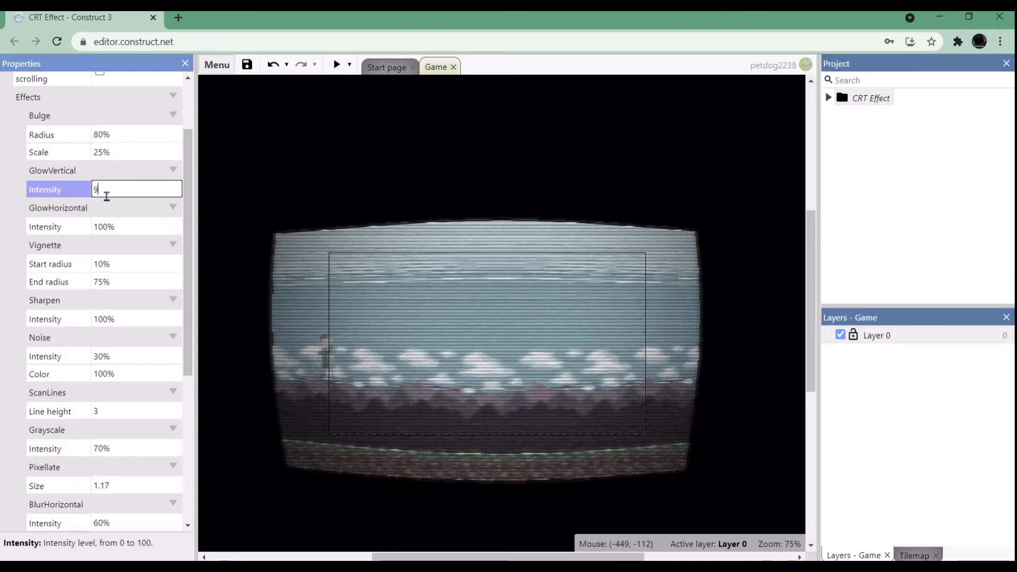
pyautogui.press('Return')
pyautogui.keyDown('ctrl'); pyautogui.scroll(10, 346, 380); pyautogui.keyUp('ctrl')
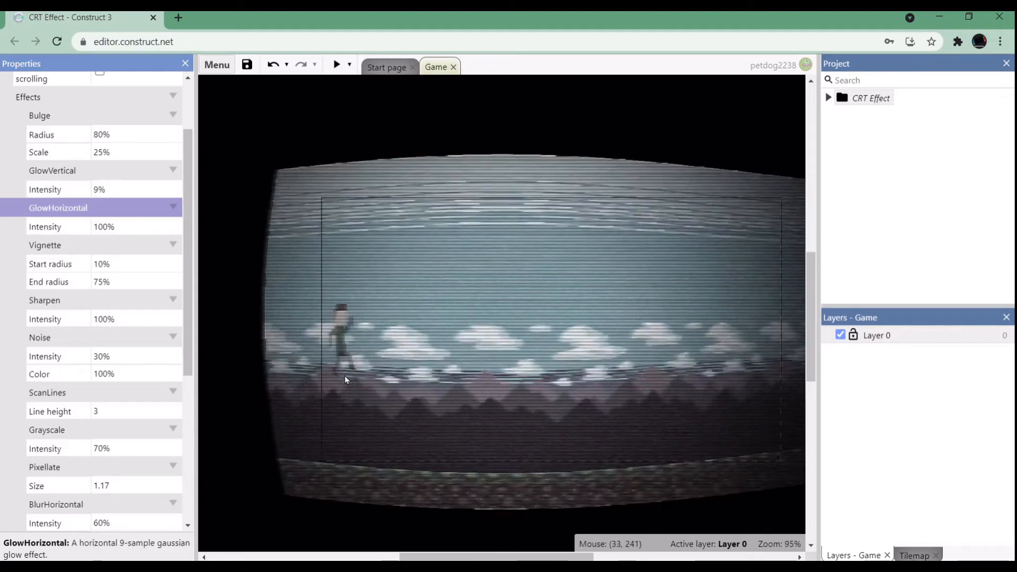
pyautogui.keyDown('ctrl'); pyautogui.scroll(-5, 346, 380); pyautogui.keyUp('ctrl')
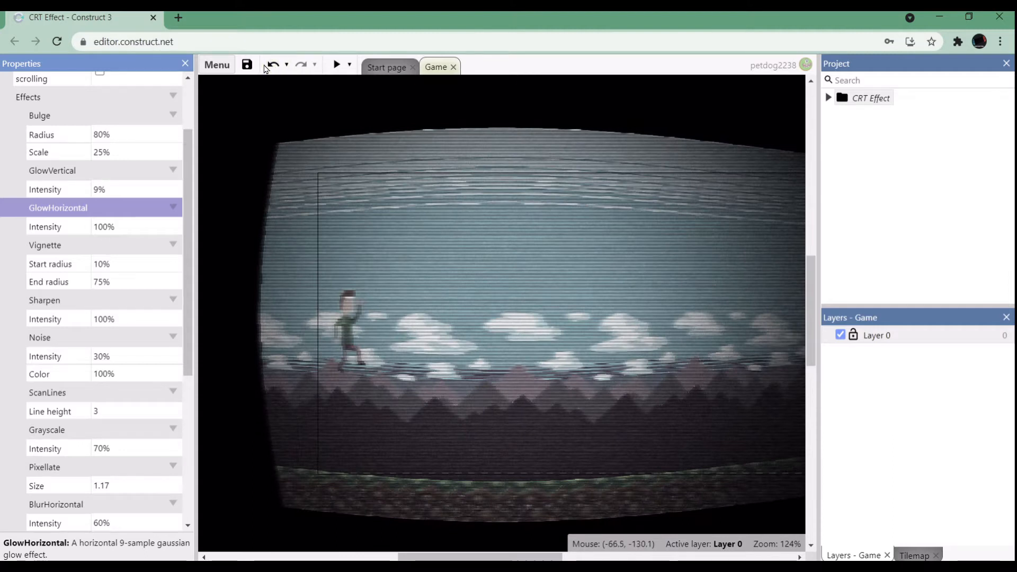
pyautogui.click(272, 65)
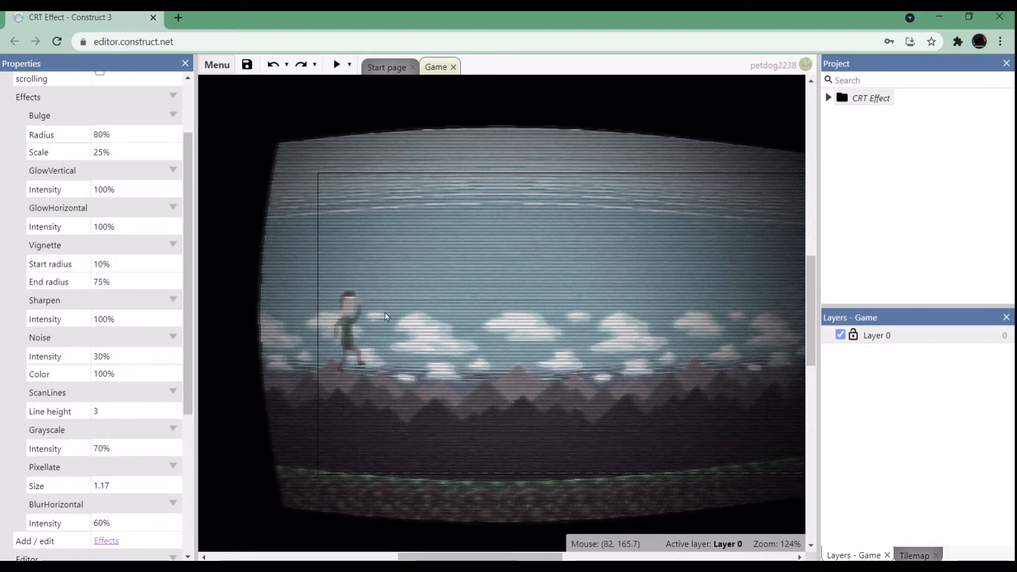
# Set the Vignette effect's start radius to 0% to test stronger darkening.
pyautogui.keyDown('ctrl'); pyautogui.scroll(-4, 385, 313); pyautogui.keyUp('ctrl')
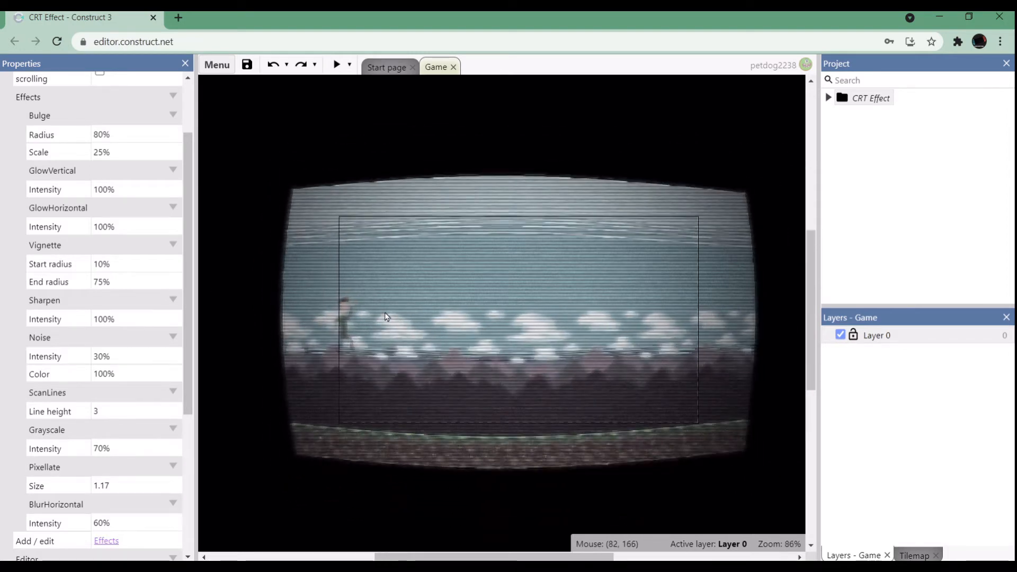
pyautogui.click(107, 263)
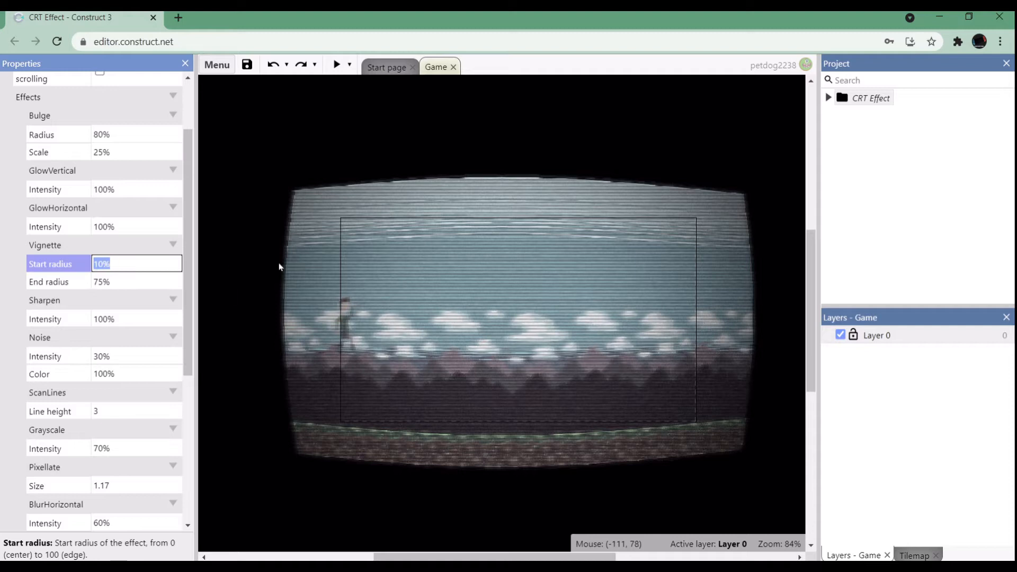
pyautogui.keyDown('ctrl'); pyautogui.scroll(-1, 444, 274); pyautogui.keyUp('ctrl')
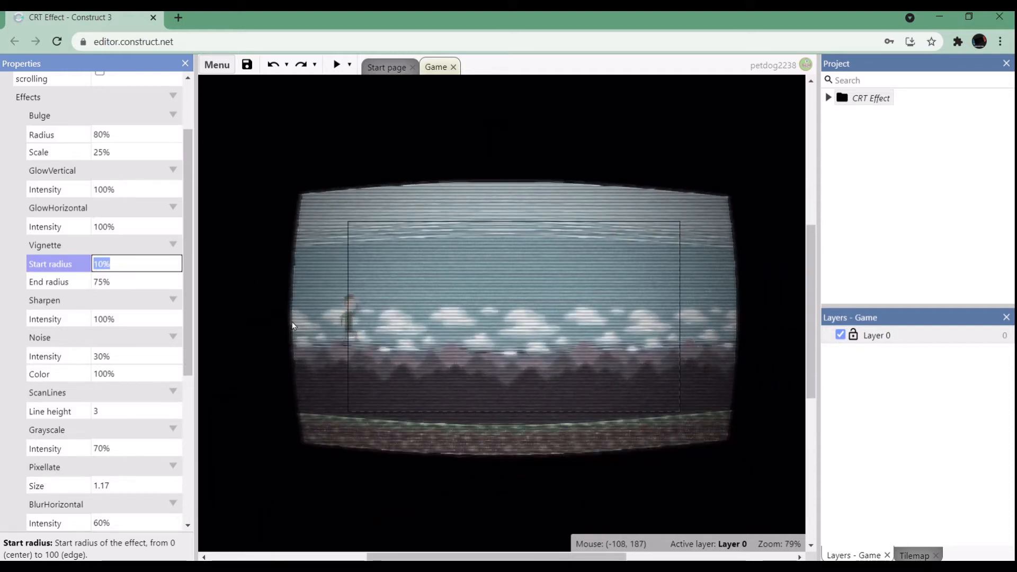
pyautogui.write('0')
pyautogui.press('Tab')
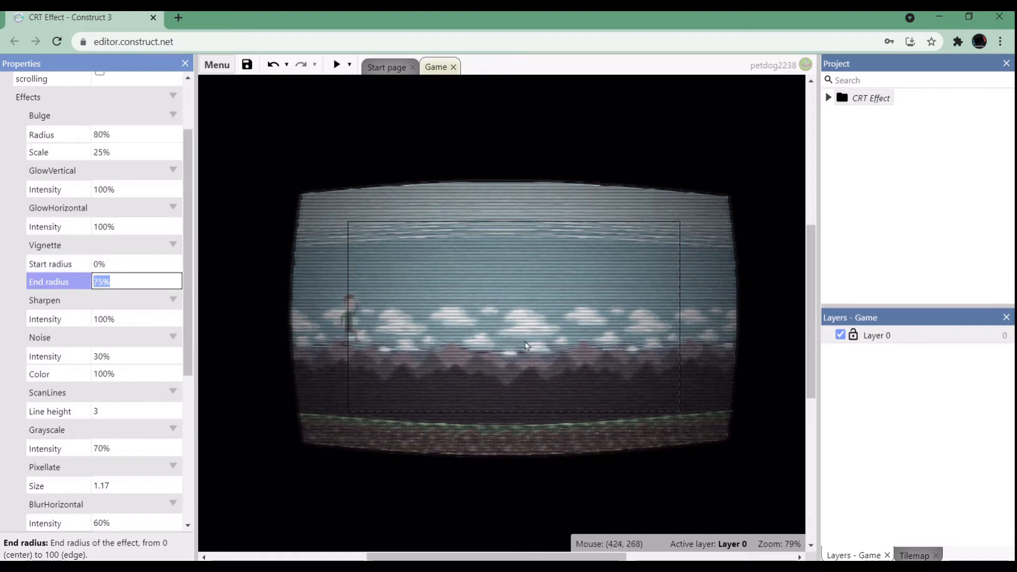
# Try a Vignette start radius of 30% and set it back to 10%.
pyautogui.click(140, 265)
pyautogui.write('30')
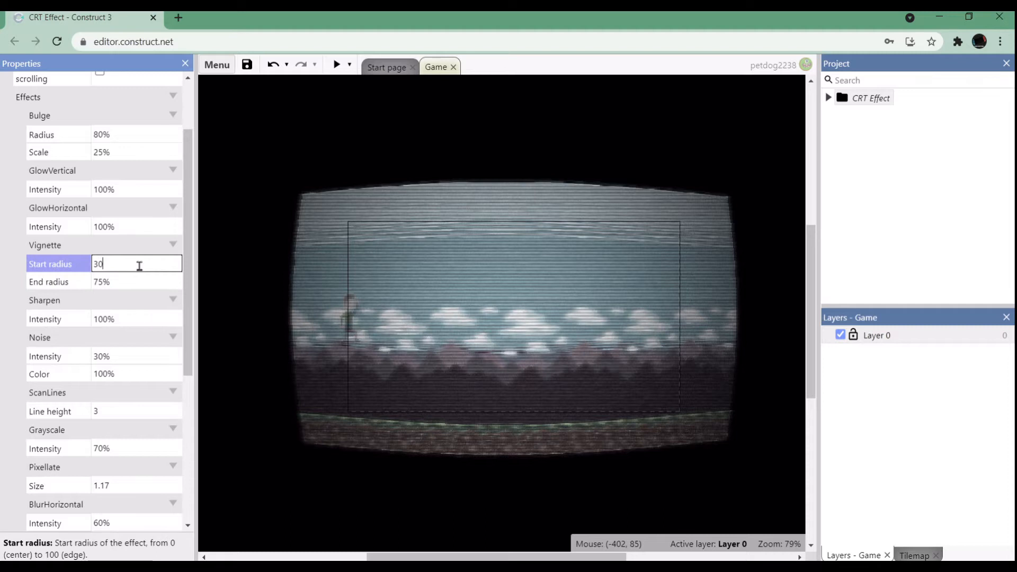
pyautogui.press('Tab')
pyautogui.click(139, 264)
pyautogui.write('10')
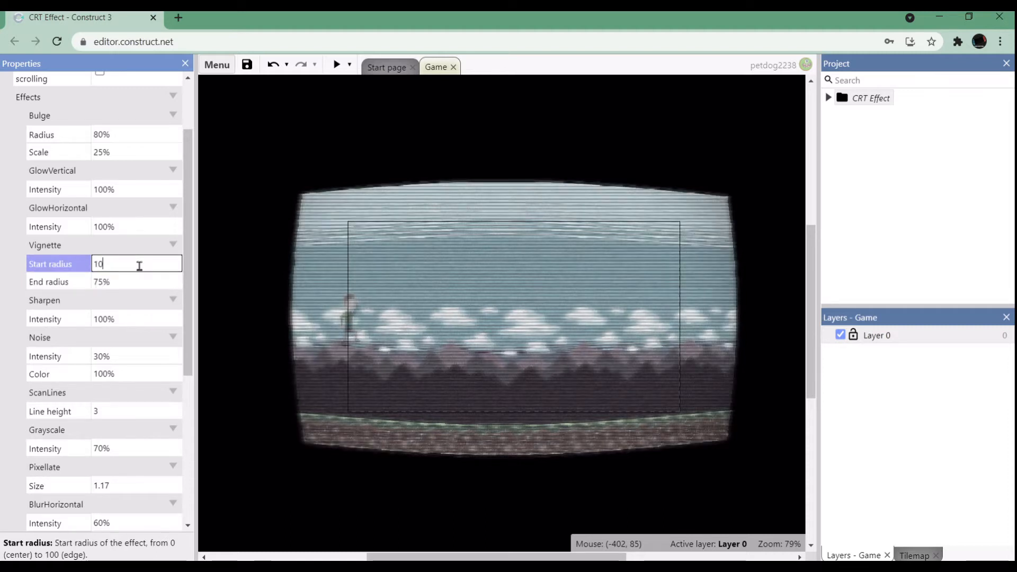
pyautogui.press('Tab')
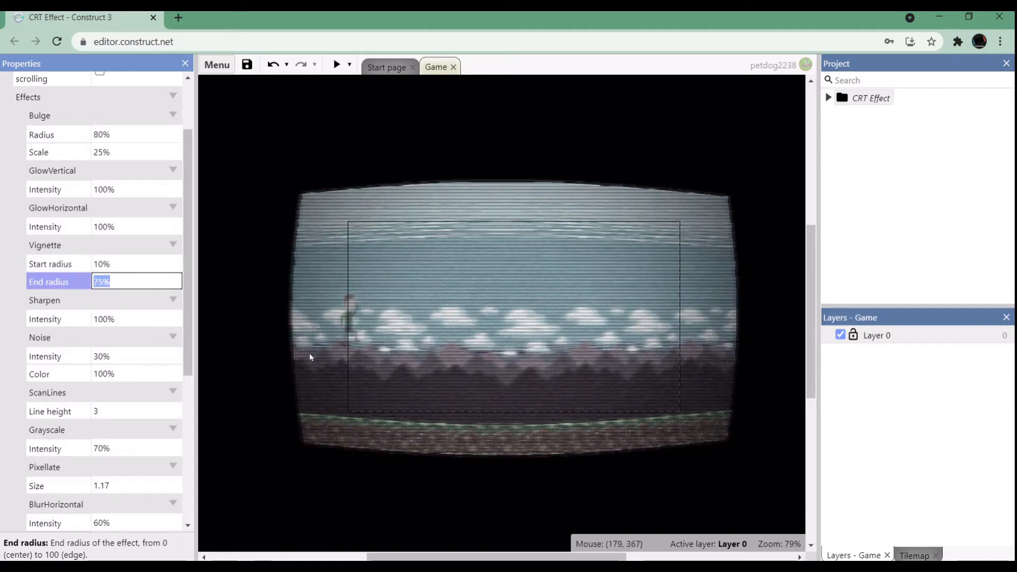
# Try a Sharpen intensity of 0%, set it back to 100%, and inspect the sharpened layout.
pyautogui.keyDown('ctrl'); pyautogui.scroll(2, 548, 432); pyautogui.keyUp('ctrl')
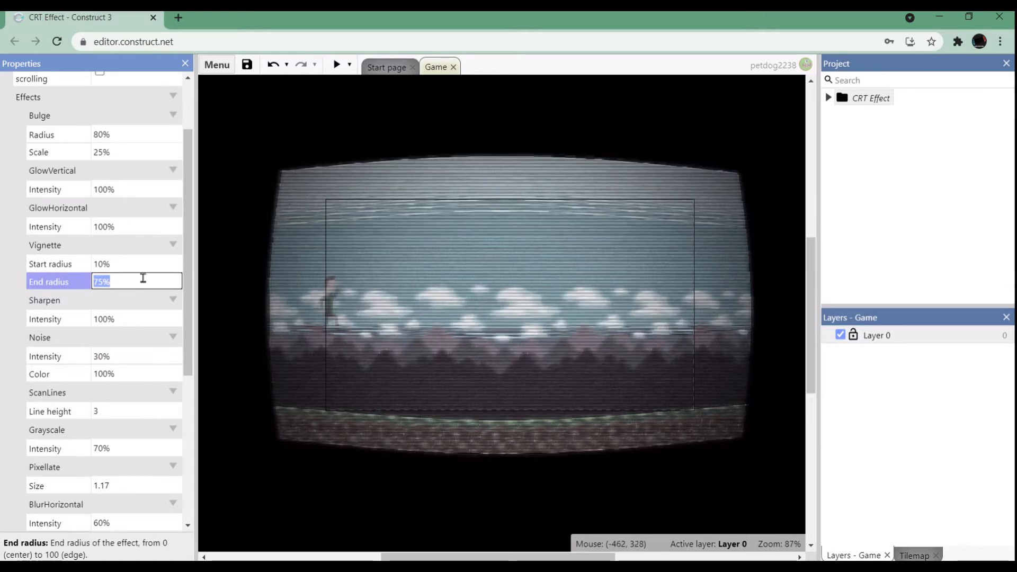
pyautogui.click(125, 318)
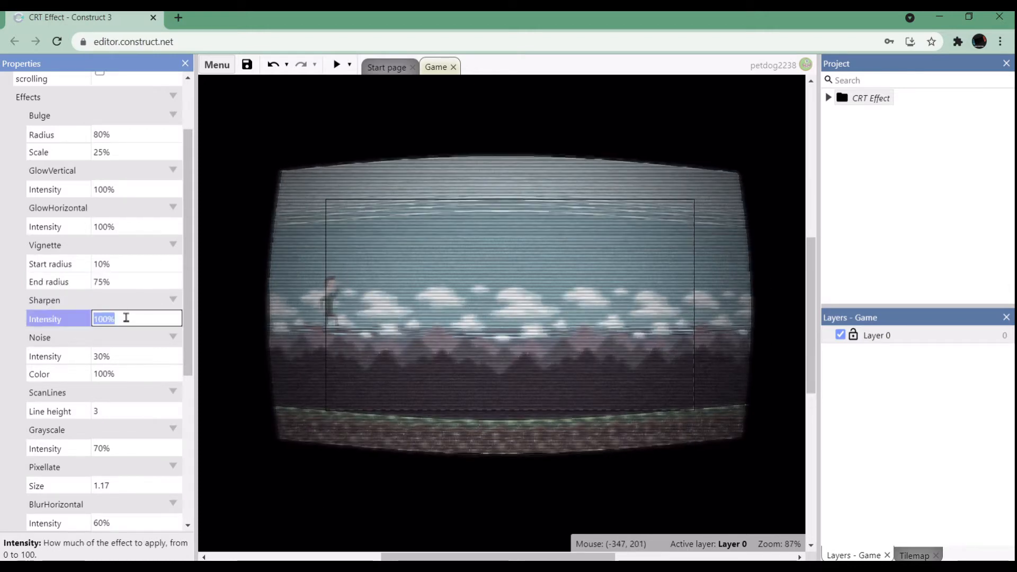
pyautogui.write('0')
pyautogui.press('Tab')
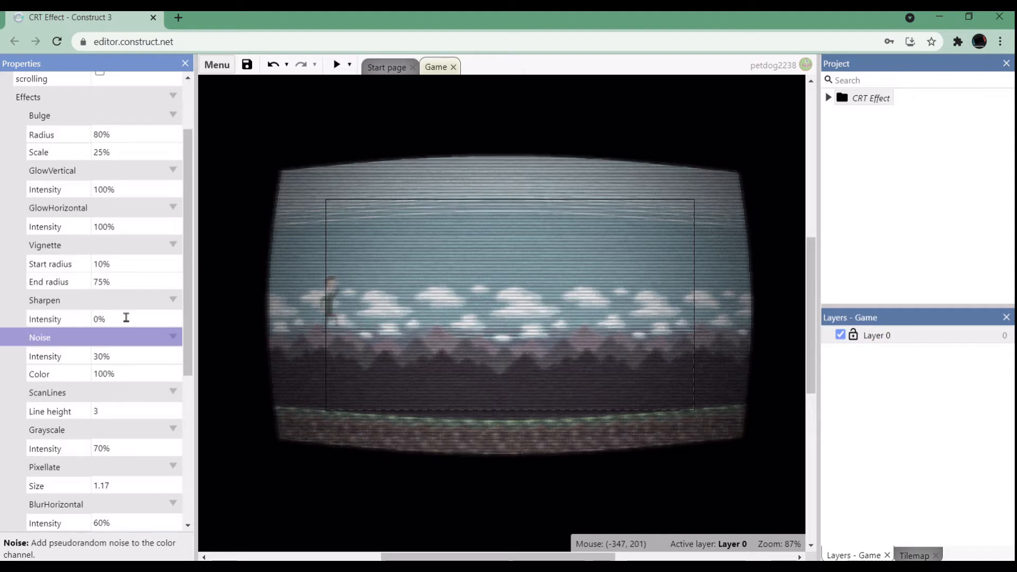
pyautogui.click(126, 317)
pyautogui.write('100')
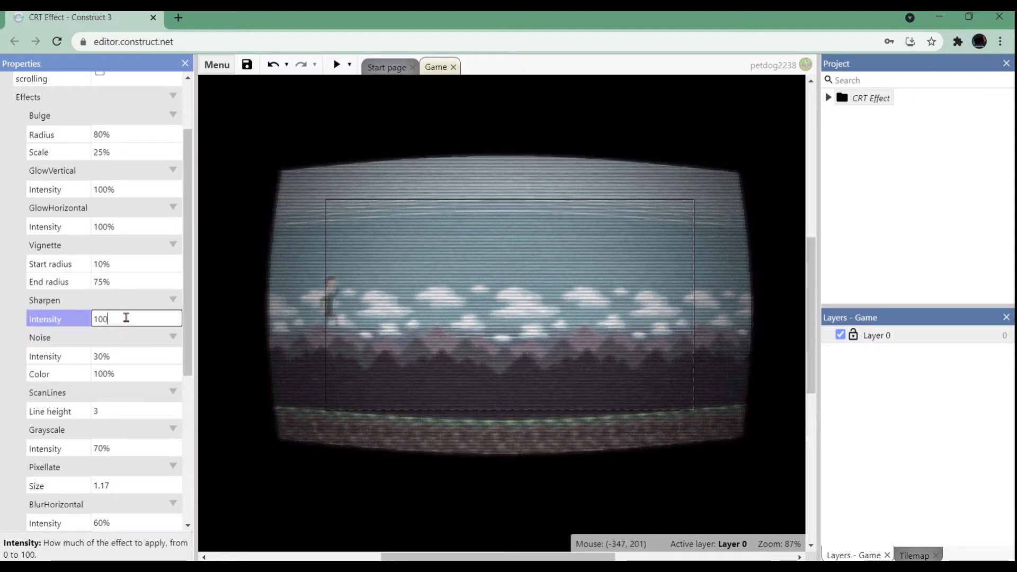
pyautogui.press('Tab')
pyautogui.keyDown('ctrl'); pyautogui.scroll(-2, 380, 300); pyautogui.keyUp('ctrl')
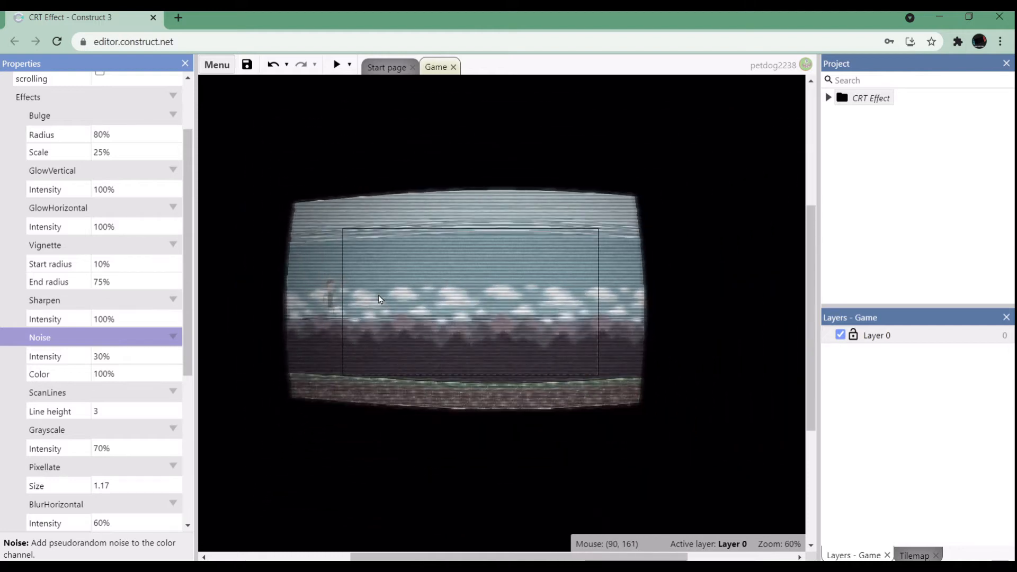
pyautogui.keyDown('ctrl'); pyautogui.scroll(2, 379, 299); pyautogui.keyUp('ctrl')
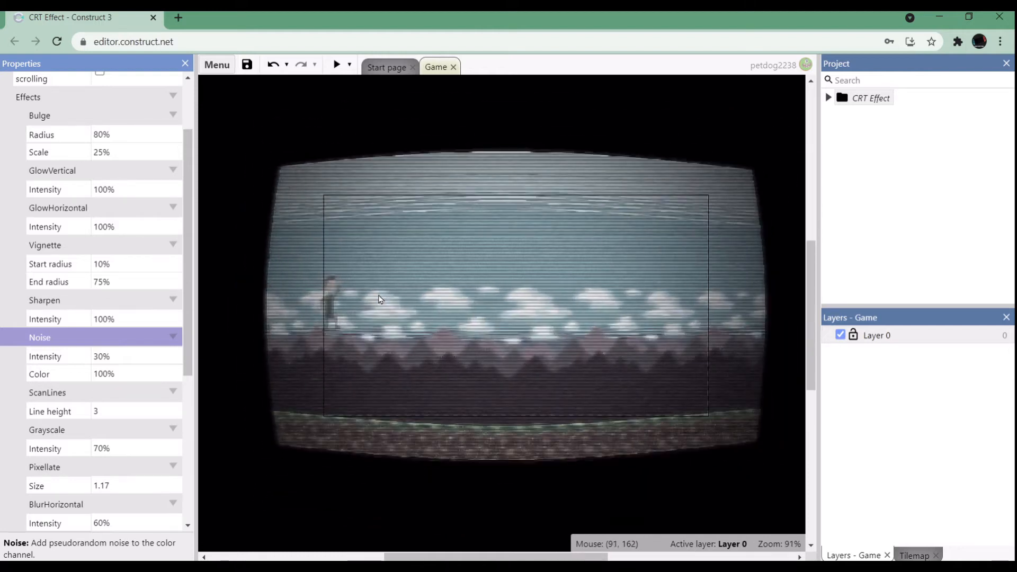
# Try a Noise intensity of 0%, inspect the layout up close, and undo the change.
pyautogui.click(126, 357)
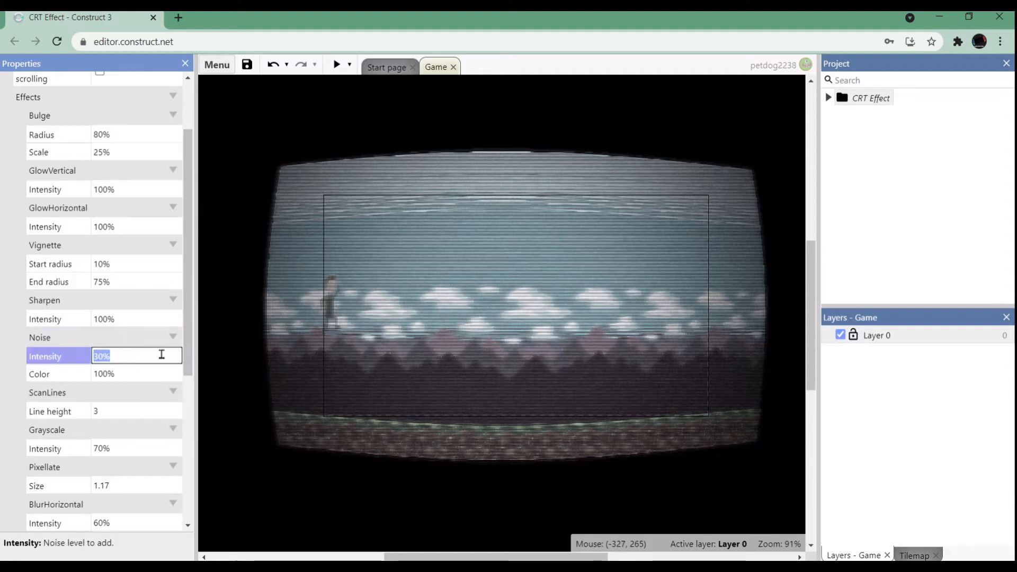
pyautogui.keyDown('ctrl'); pyautogui.scroll(5, 294, 318); pyautogui.keyUp('ctrl')
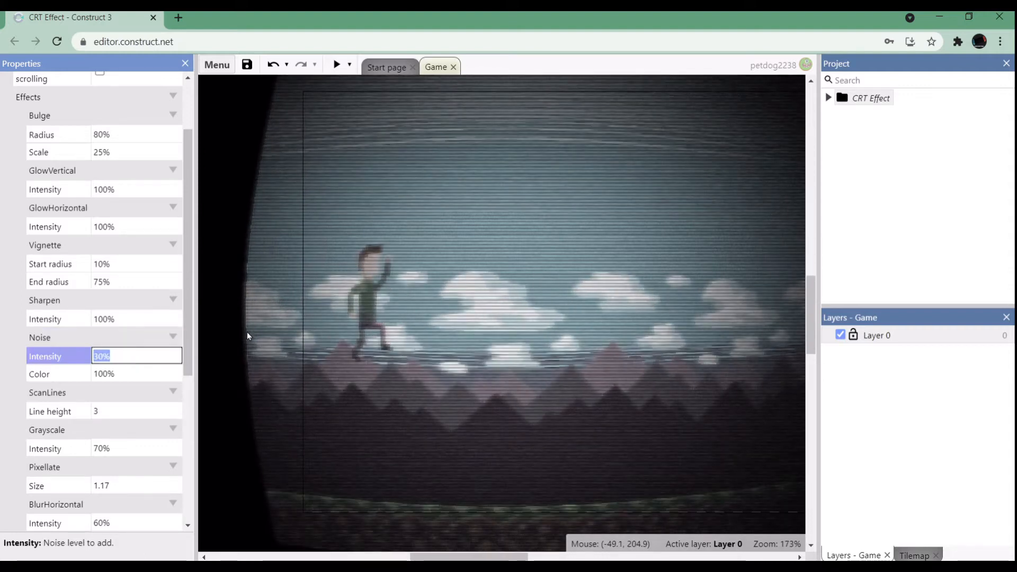
pyautogui.write('0')
pyautogui.press('Tab')
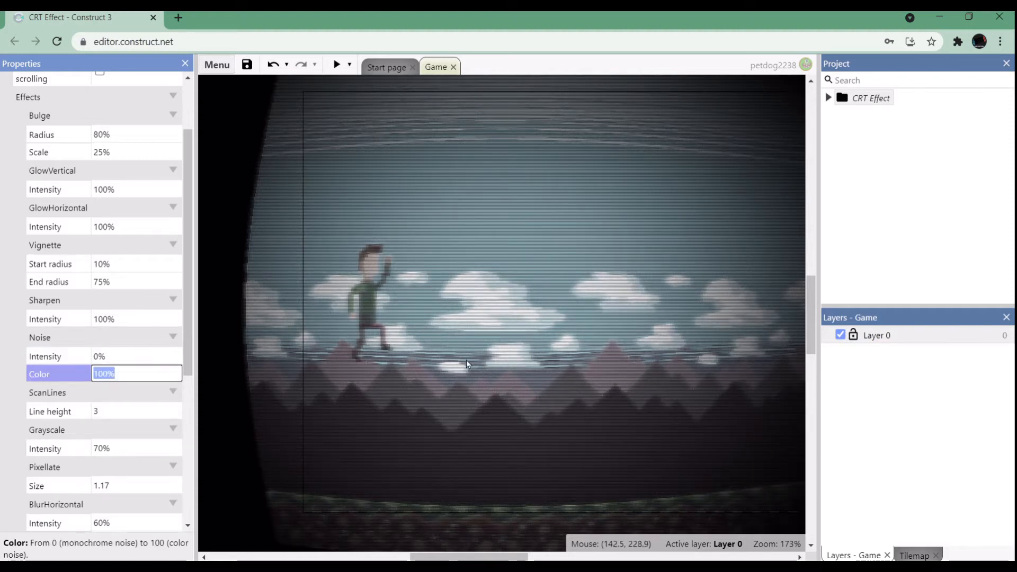
pyautogui.keyDown('ctrl'); pyautogui.scroll(-3, 466, 361); pyautogui.keyUp('ctrl')
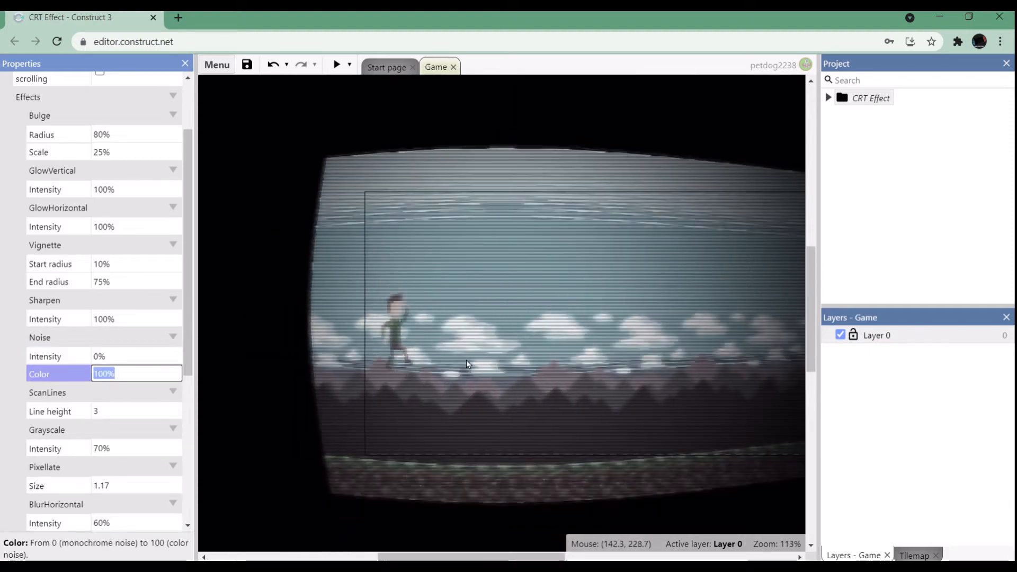
pyautogui.click(272, 69)
pyautogui.click(272, 69)
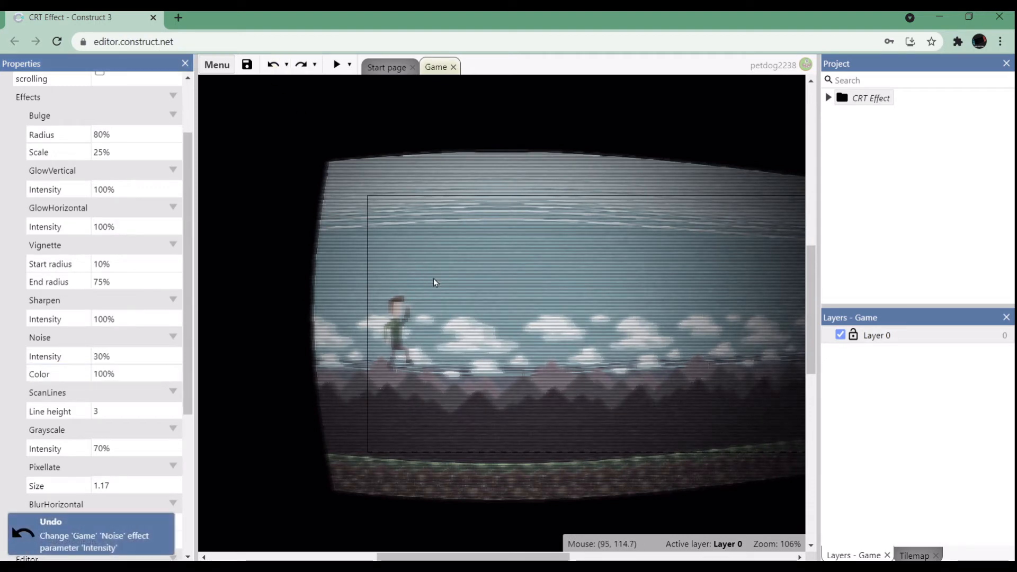
# Set the Noise effect's intensity to 50% and inspect the grain in the layout.
pyautogui.keyDown('ctrl'); pyautogui.scroll(3, 434, 278); pyautogui.keyUp('ctrl')
pyautogui.click(109, 356)
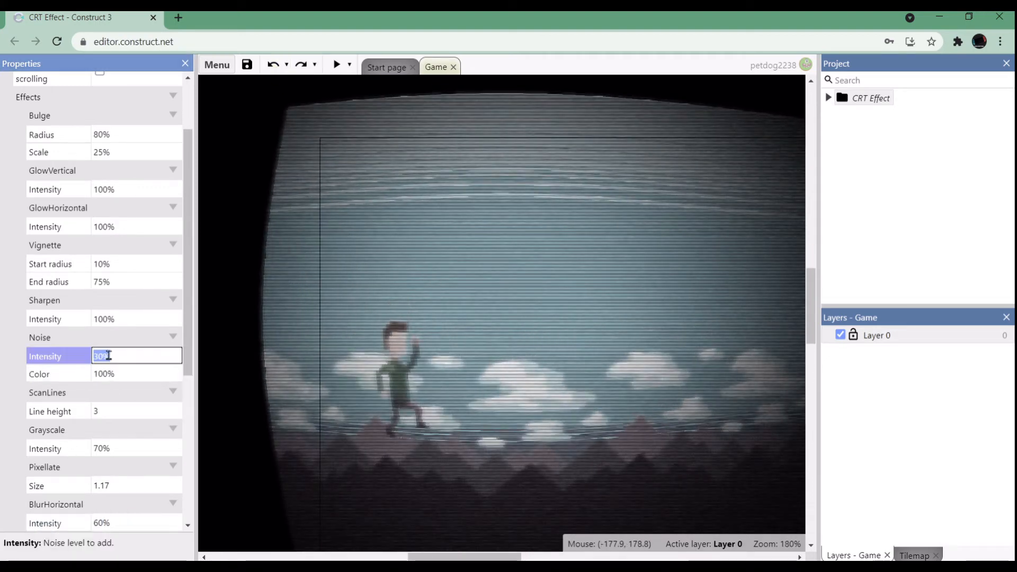
pyautogui.write('50')
pyautogui.press('Tab')
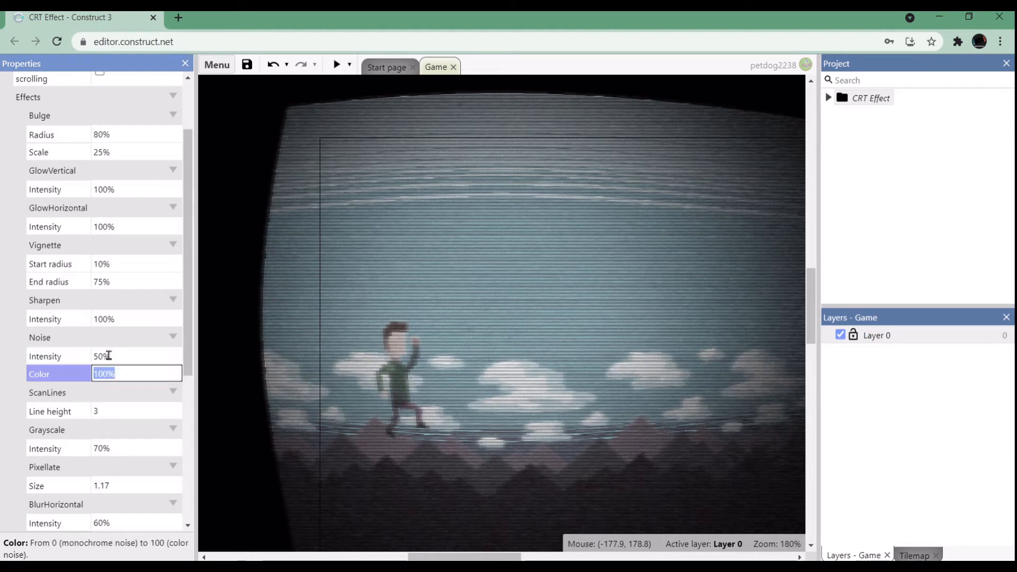
pyautogui.keyDown('ctrl'); pyautogui.scroll(-5, 477, 399); pyautogui.keyUp('ctrl')
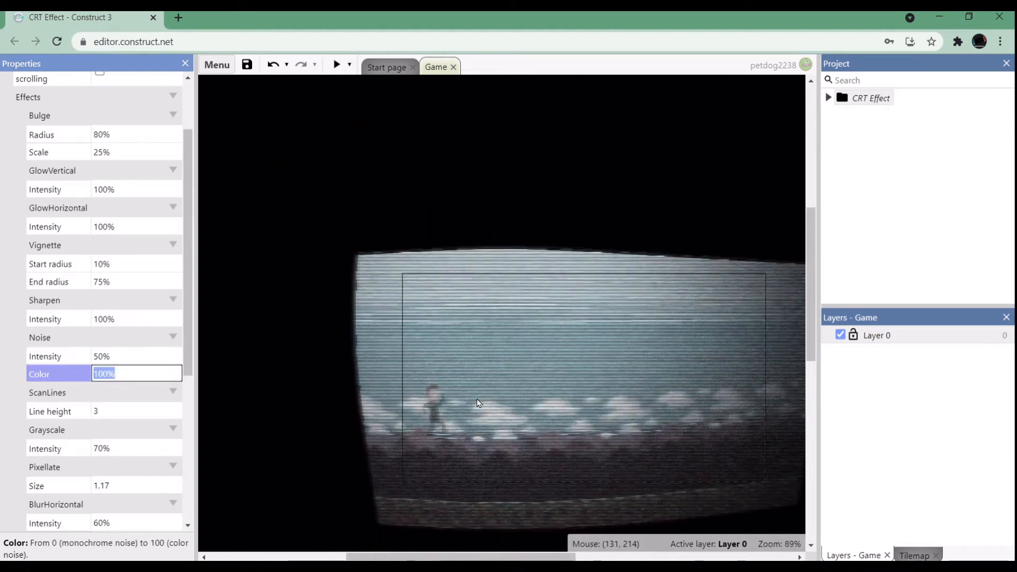
pyautogui.keyDown('ctrl'); pyautogui.scroll(3, 530, 485); pyautogui.keyUp('ctrl')
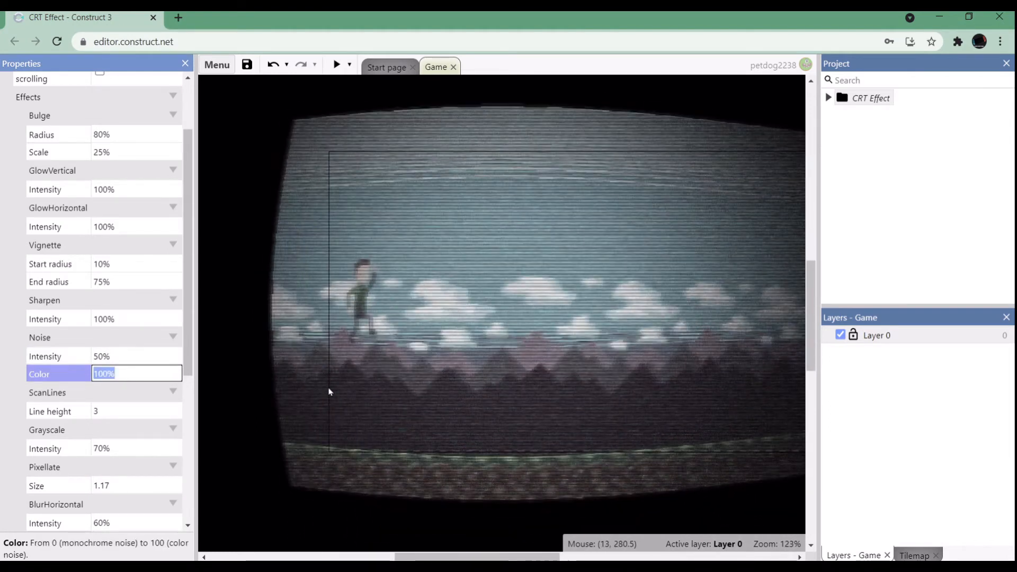
# Inspect the scan lines up close, try a ScanLines line height of 2, and set it back to 3.
pyautogui.click(128, 412)
pyautogui.keyDown('ctrl'); pyautogui.scroll(3, 433, 344); pyautogui.keyUp('ctrl')
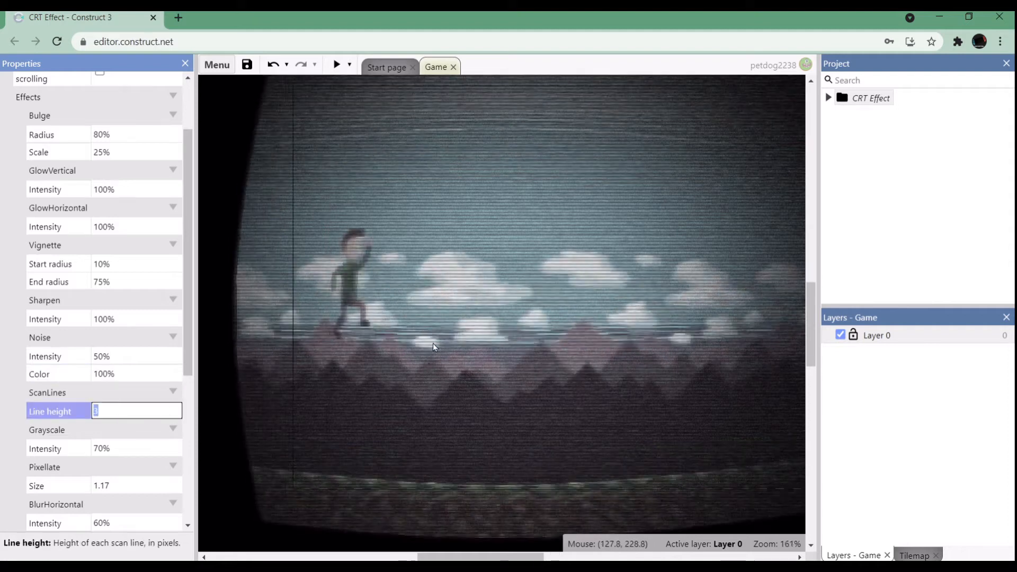
pyautogui.keyDown('ctrl'); pyautogui.scroll(2, 434, 343); pyautogui.keyUp('ctrl')
pyautogui.keyDown('ctrl'); pyautogui.scroll(-2, 433, 343); pyautogui.keyUp('ctrl')
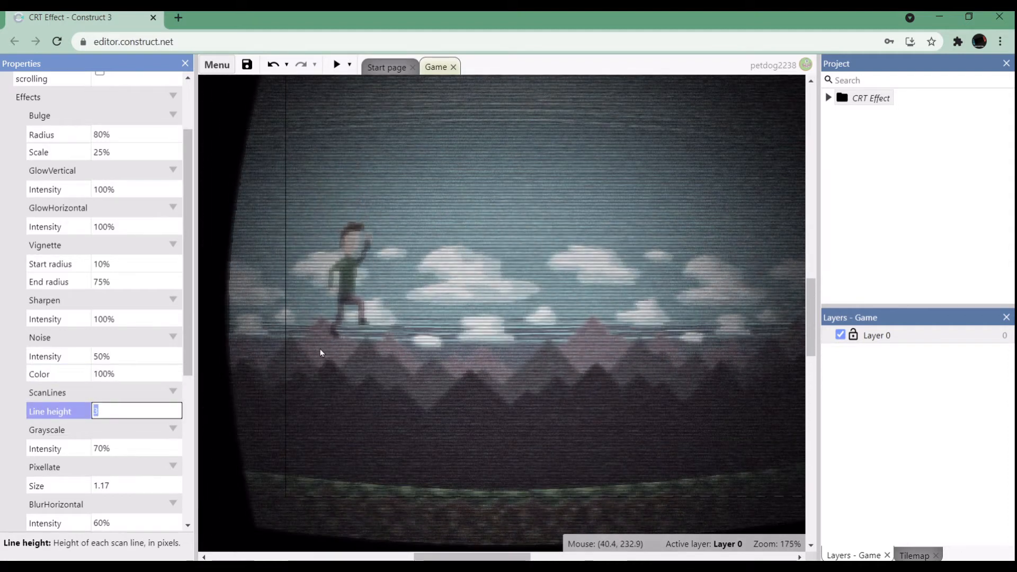
pyautogui.press('Tab')
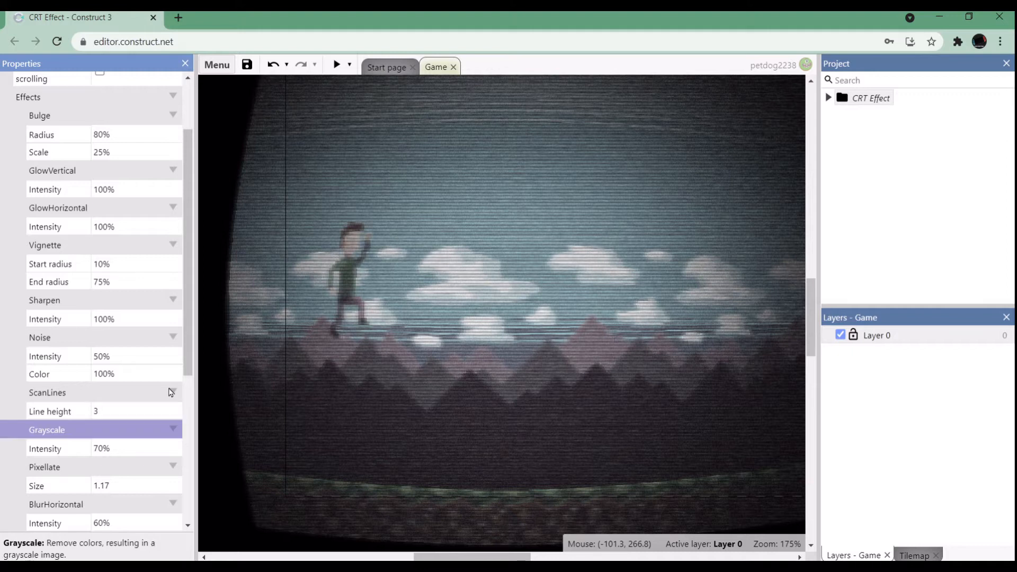
pyautogui.click(95, 412)
pyautogui.write('2')
pyautogui.press('Tab')
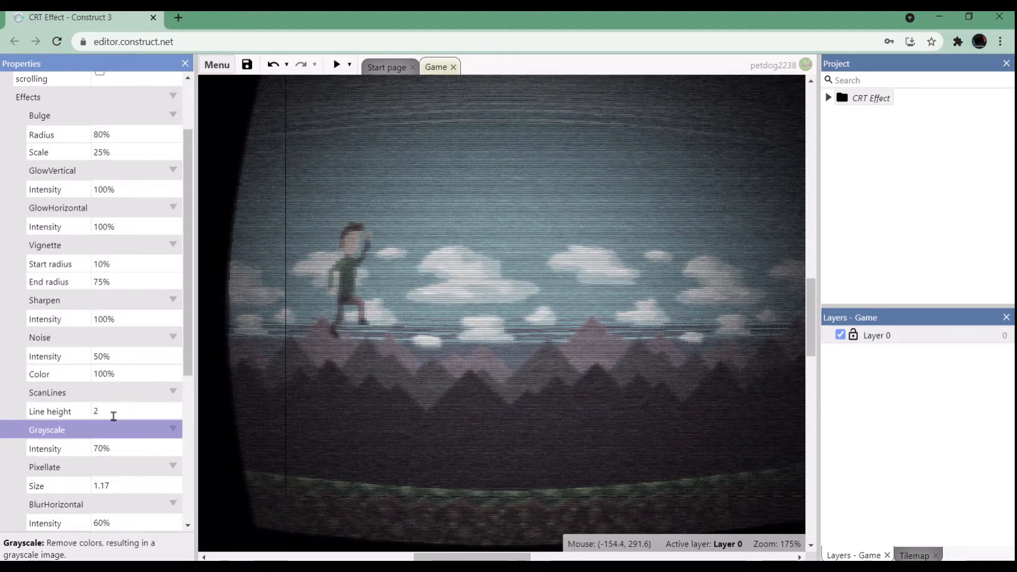
pyautogui.click(114, 415)
pyautogui.write('3')
pyautogui.keyDown('ctrl'); pyautogui.scroll(-3, 525, 317); pyautogui.keyUp('ctrl')
pyautogui.press('Tab')
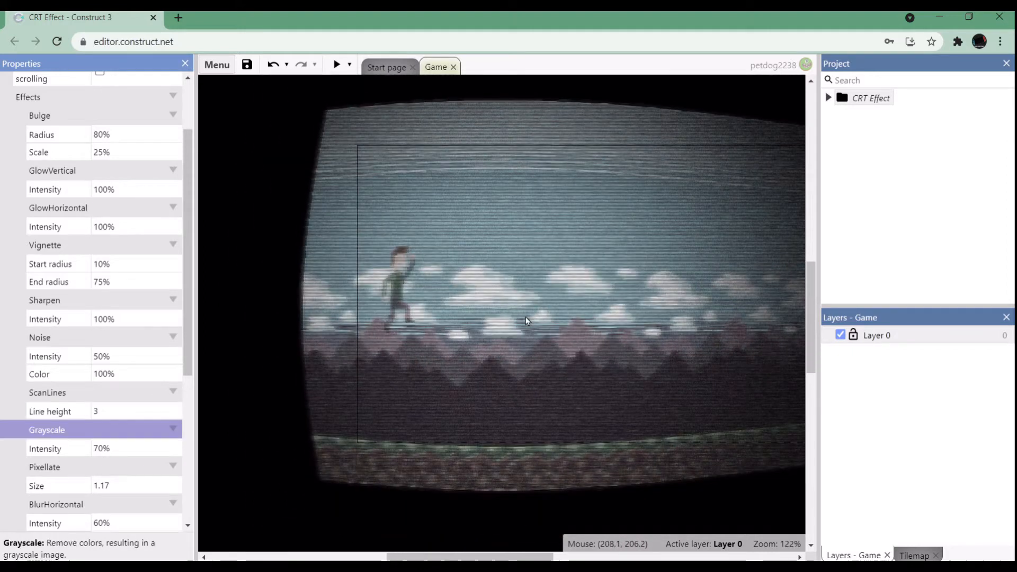
# Try a Grayscale intensity of 100% with the whole layout in view.
pyautogui.click(112, 448)
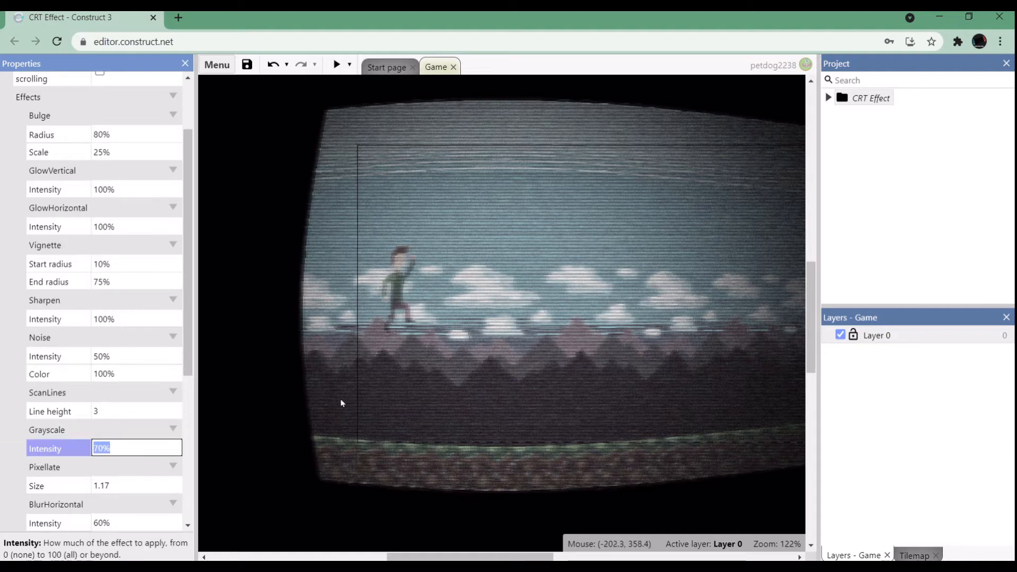
pyautogui.keyDown('ctrl'); pyautogui.scroll(3, 611, 222); pyautogui.keyUp('ctrl')
pyautogui.keyDown('ctrl'); pyautogui.scroll(-6, 610, 223); pyautogui.keyUp('ctrl')
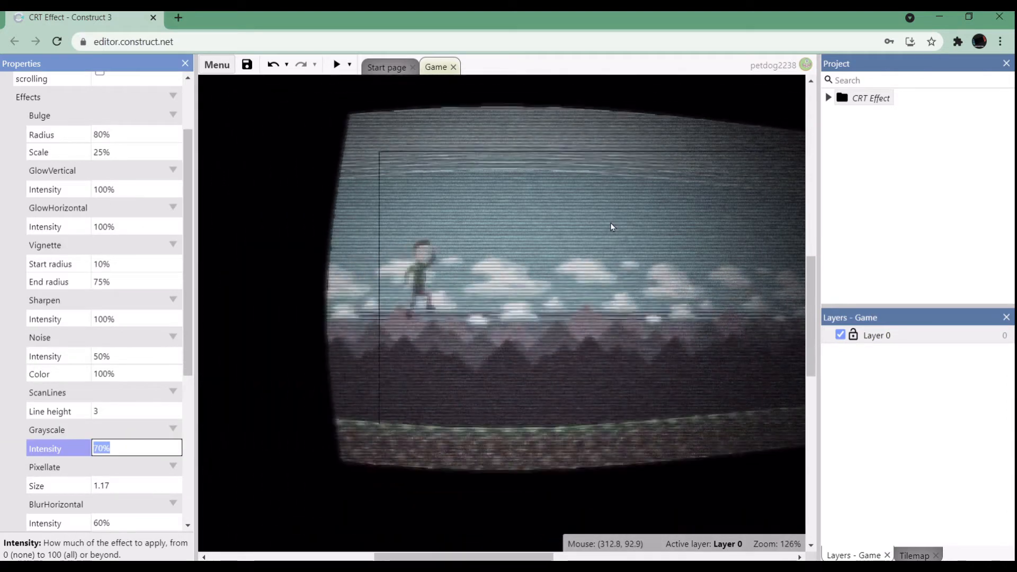
pyautogui.moveTo(493, 559); pyautogui.dragTo(533, 559)
pyautogui.click(113, 445)
pyautogui.write('100')
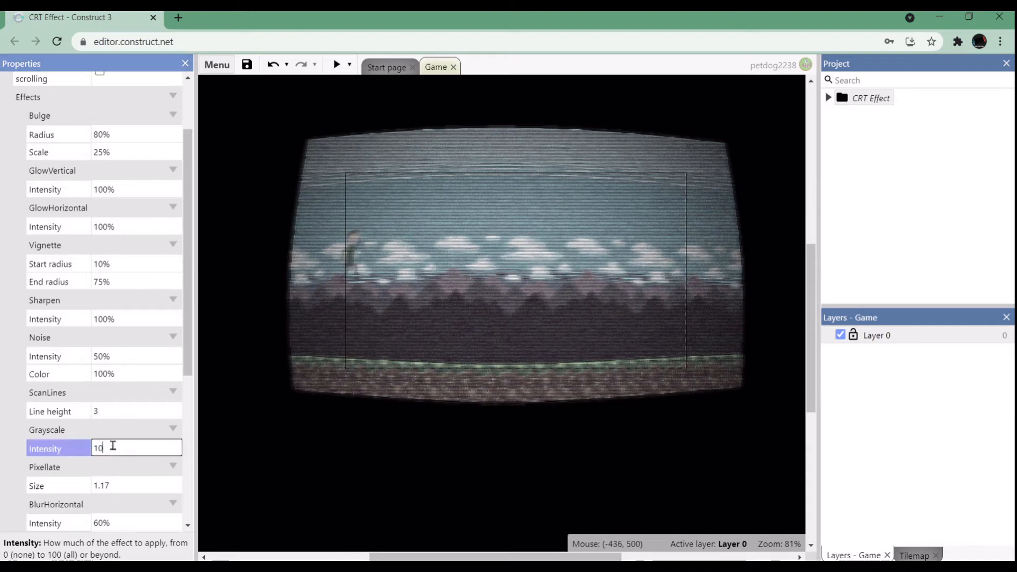
pyautogui.press('Tab')
# Try Grayscale intensities of 90% and 80% to compare how much color is removed.
pyautogui.click(120, 450)
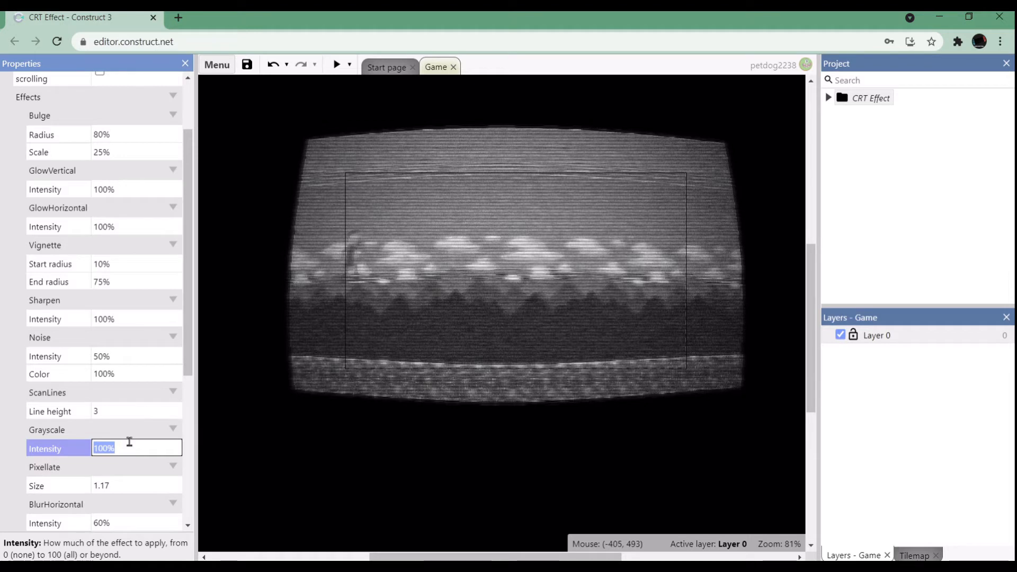
pyautogui.write('90')
pyautogui.press('Return')
pyautogui.click(129, 448)
pyautogui.write('80')
pyautogui.press('Return')
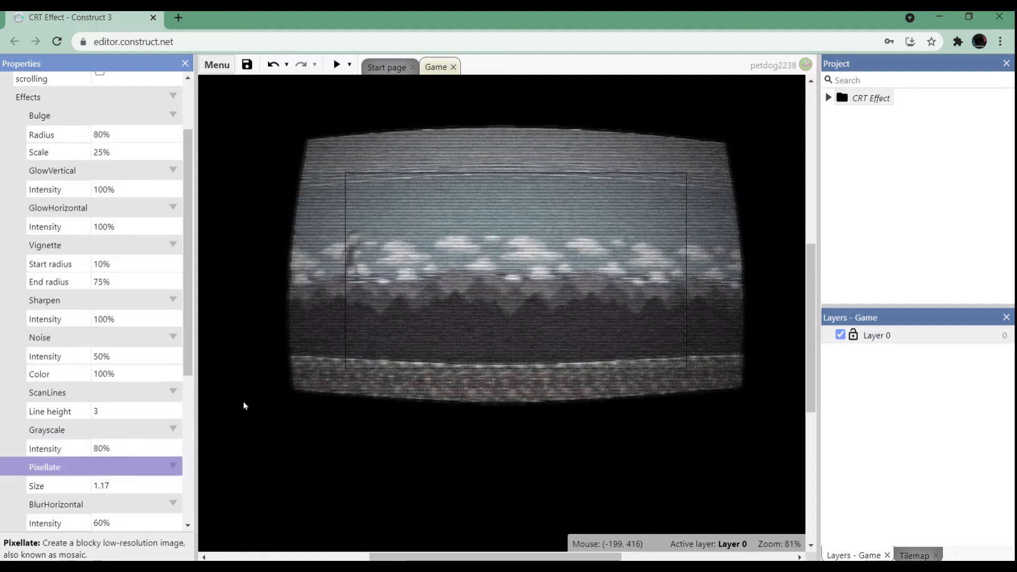
# Set the Grayscale effect's intensity to 96%.
pyautogui.click(134, 449)
pyautogui.write('20')
pyautogui.press('BackSpace')
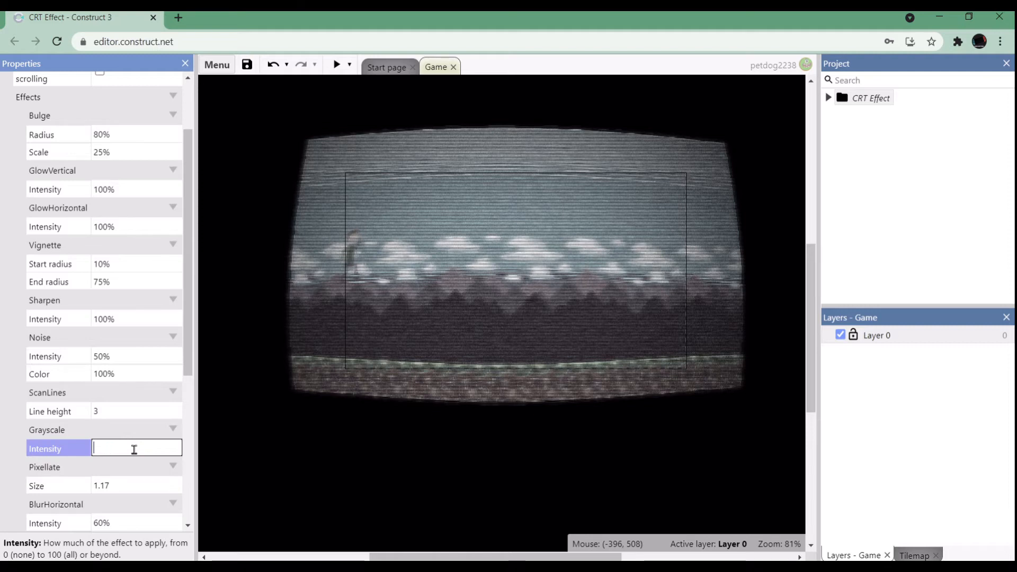
pyautogui.write('6')
pyautogui.press('Return')
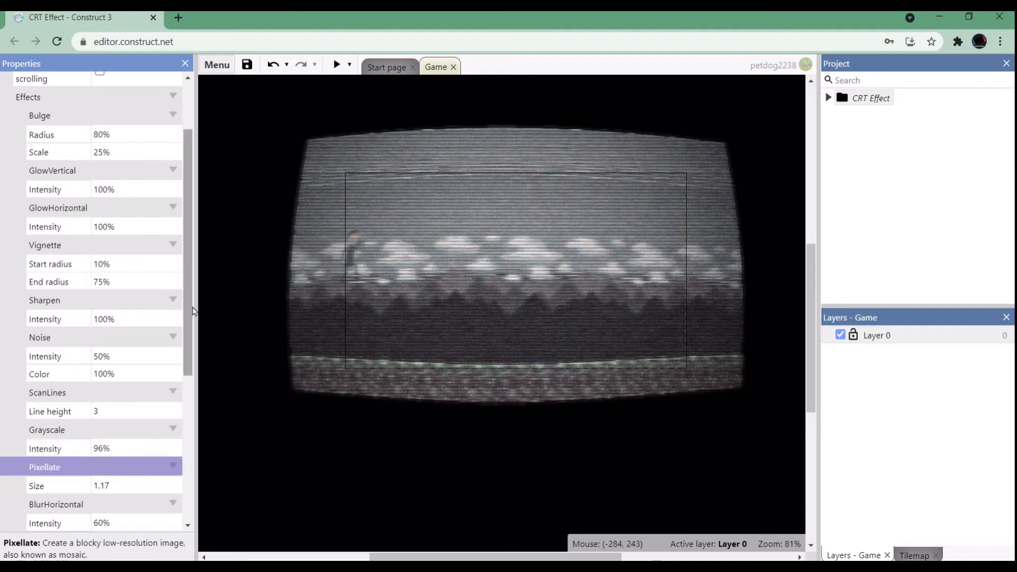
# Inspect the pixellation in the layout and try a Pixellate size of 2.
pyautogui.scroll(-2, 190, 331)
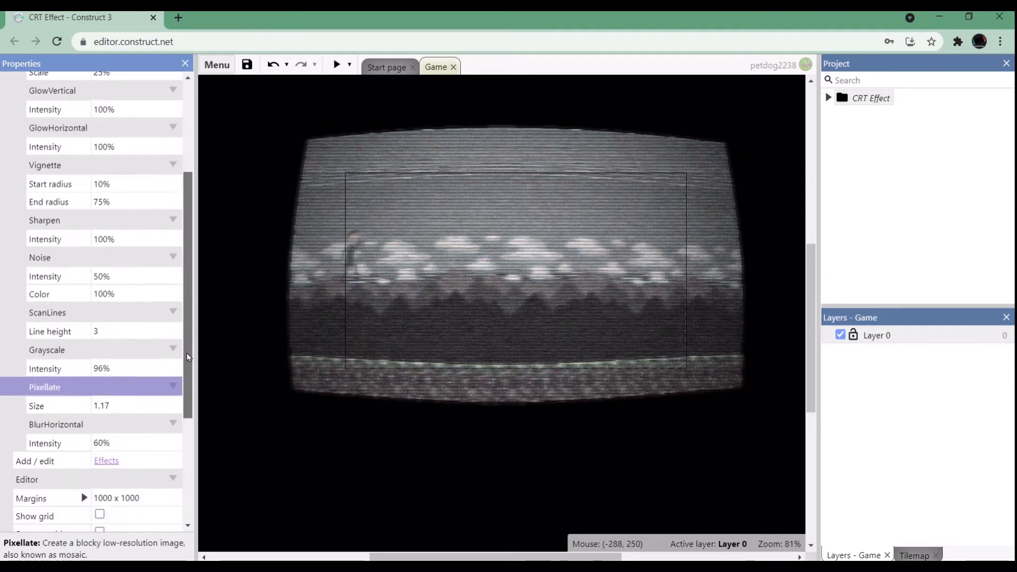
pyautogui.click(103, 405)
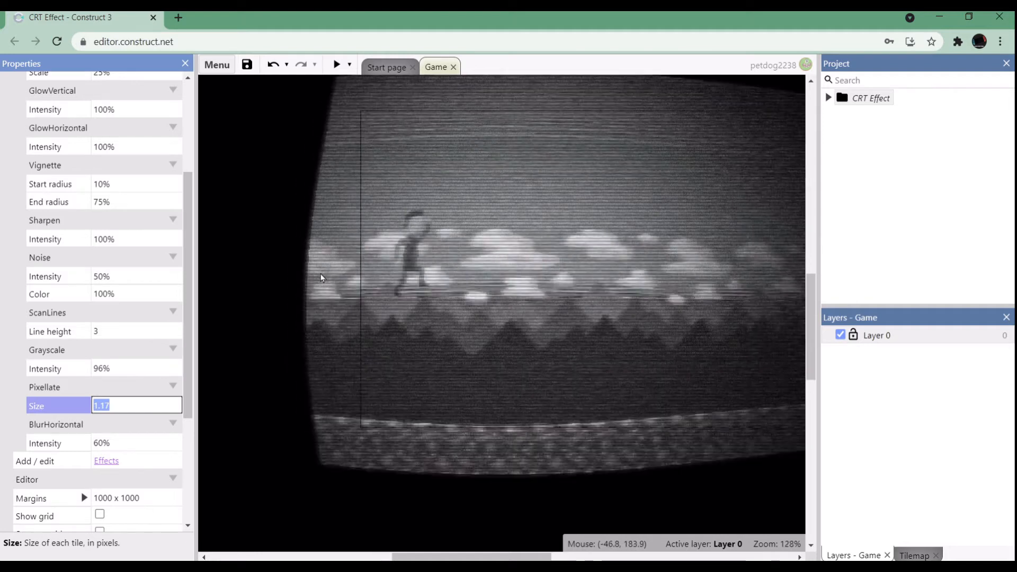
pyautogui.keyDown('ctrl'); pyautogui.scroll(-2, 321, 278); pyautogui.keyUp('ctrl')
pyautogui.keyDown('ctrl'); pyautogui.scroll(3, 321, 278); pyautogui.keyUp('ctrl')
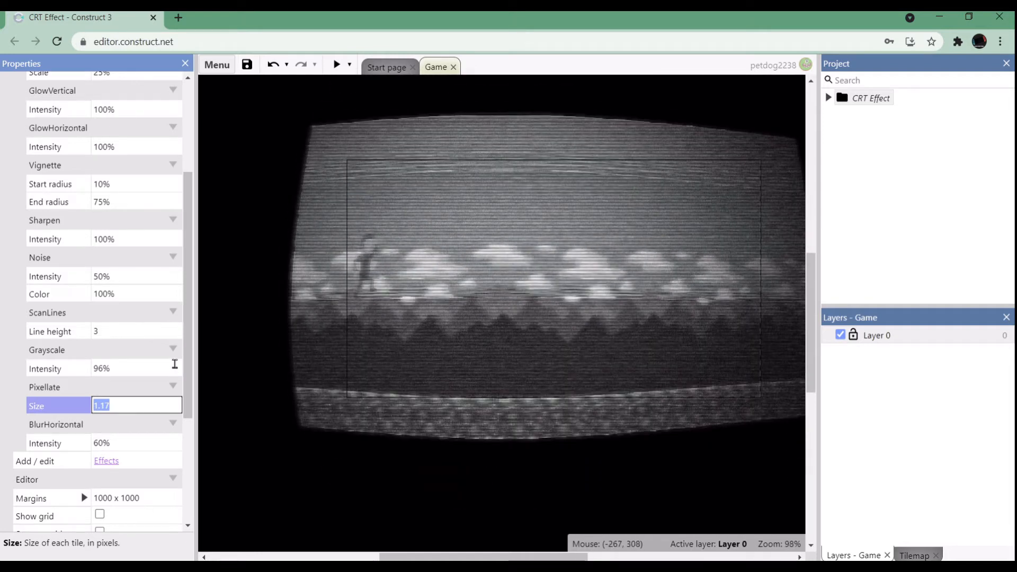
pyautogui.write('2')
pyautogui.press('Tab')
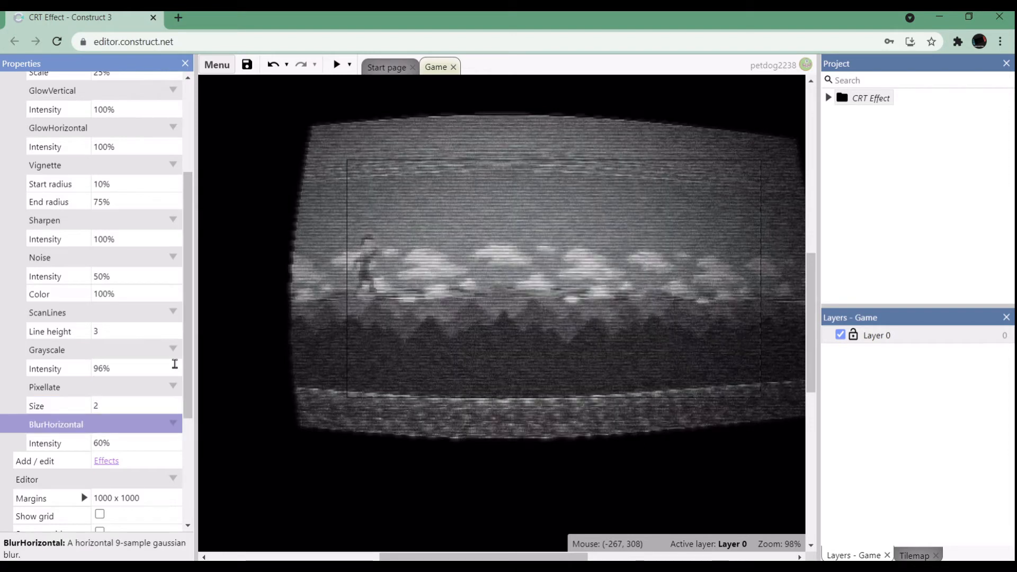
# Set the Pixellate effect's size to 1.16 and view the whole layout.
pyautogui.click(125, 403)
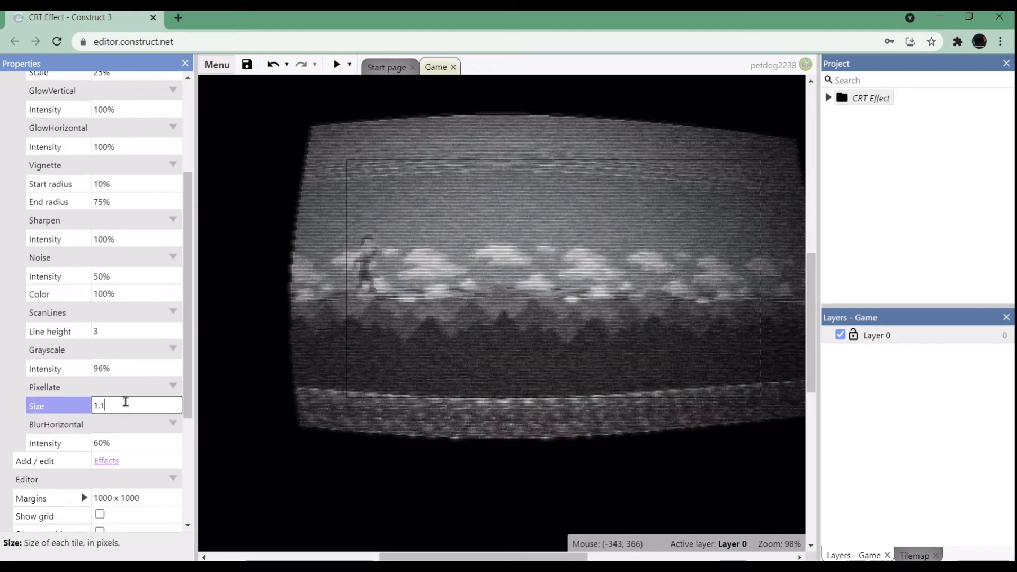
pyautogui.press('Tab')
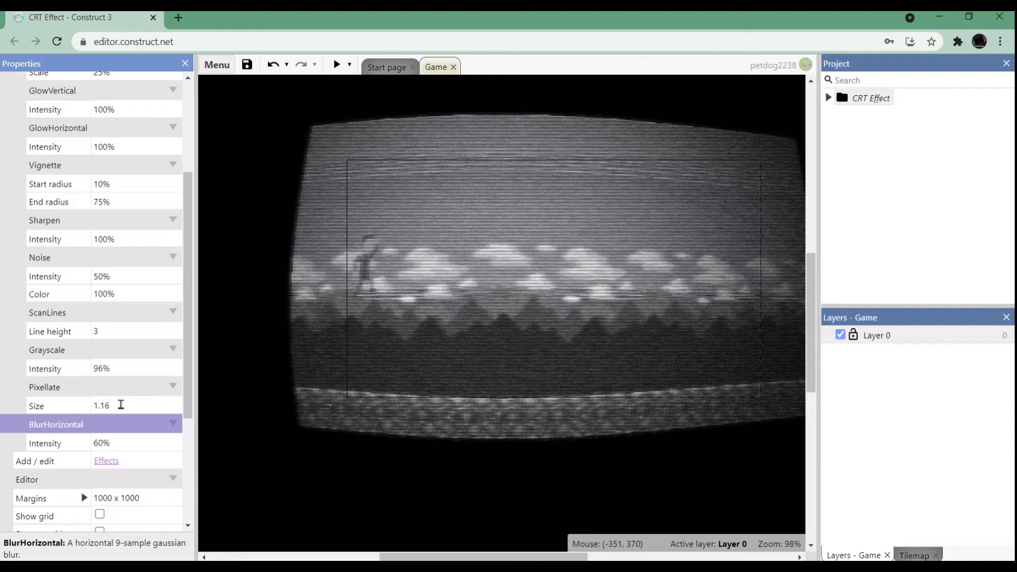
pyautogui.click(121, 404)
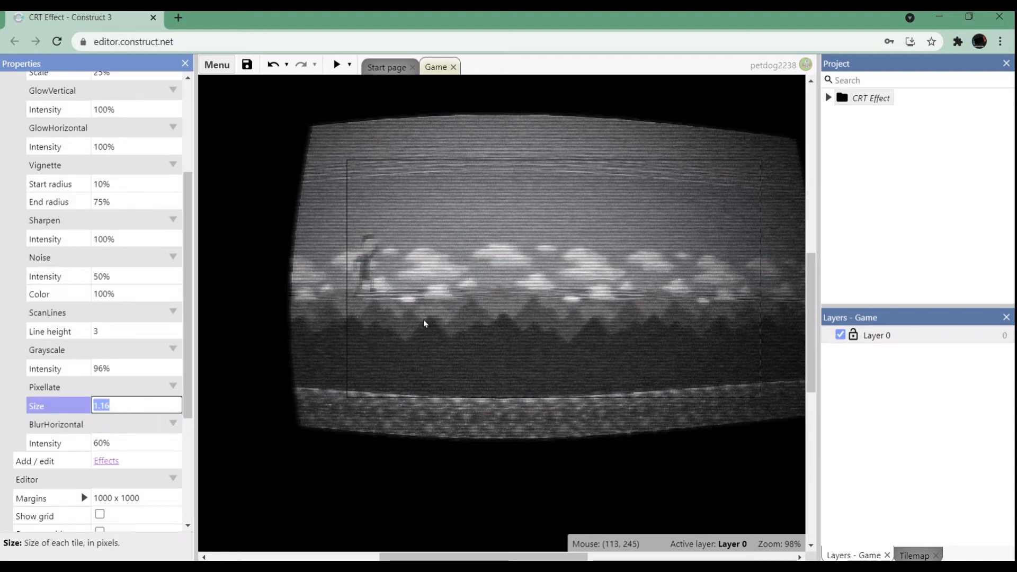
pyautogui.keyDown('ctrl'); pyautogui.scroll(-3, 424, 323); pyautogui.keyUp('ctrl')
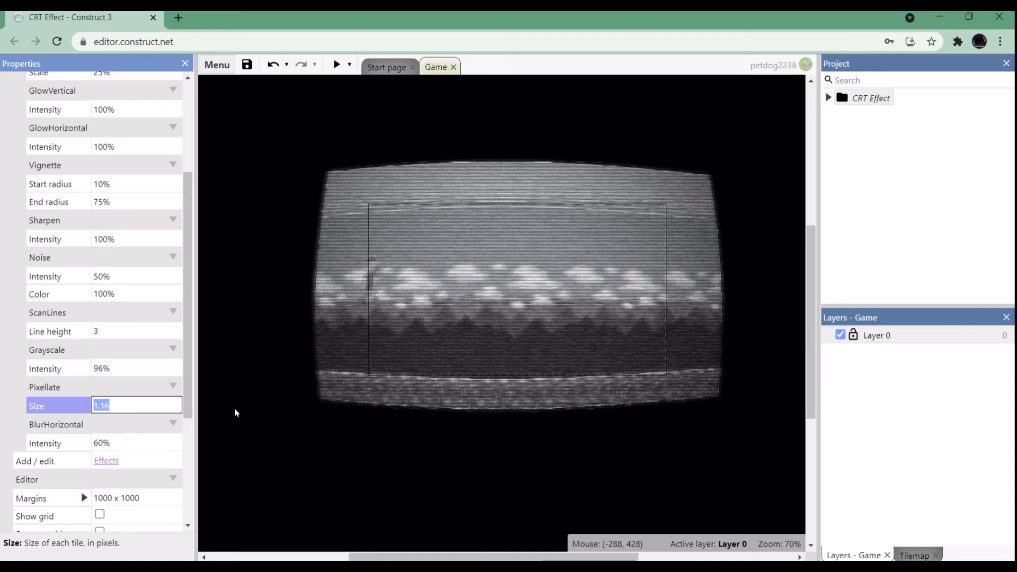
# Inspect the horizontal blur up close, try a BlurHorizontal intensity of 80%, and set it back to 60%.
pyautogui.click(116, 439)
pyautogui.keyDown('ctrl'); pyautogui.scroll(4, 446, 236); pyautogui.keyUp('ctrl')
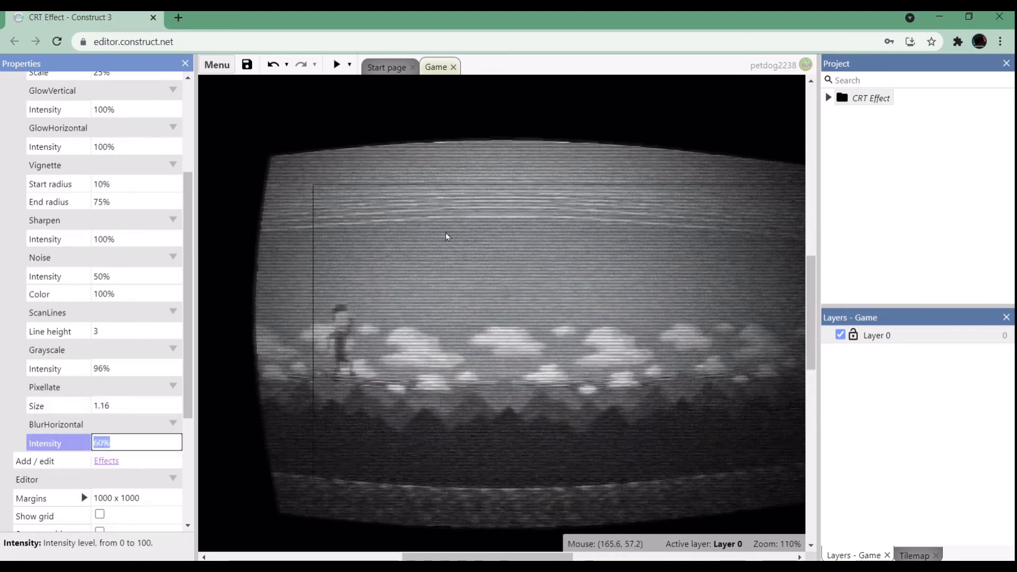
pyautogui.keyDown('ctrl'); pyautogui.scroll(-3, 446, 236); pyautogui.keyUp('ctrl')
pyautogui.keyDown('ctrl'); pyautogui.scroll(7, 395, 299); pyautogui.keyUp('ctrl')
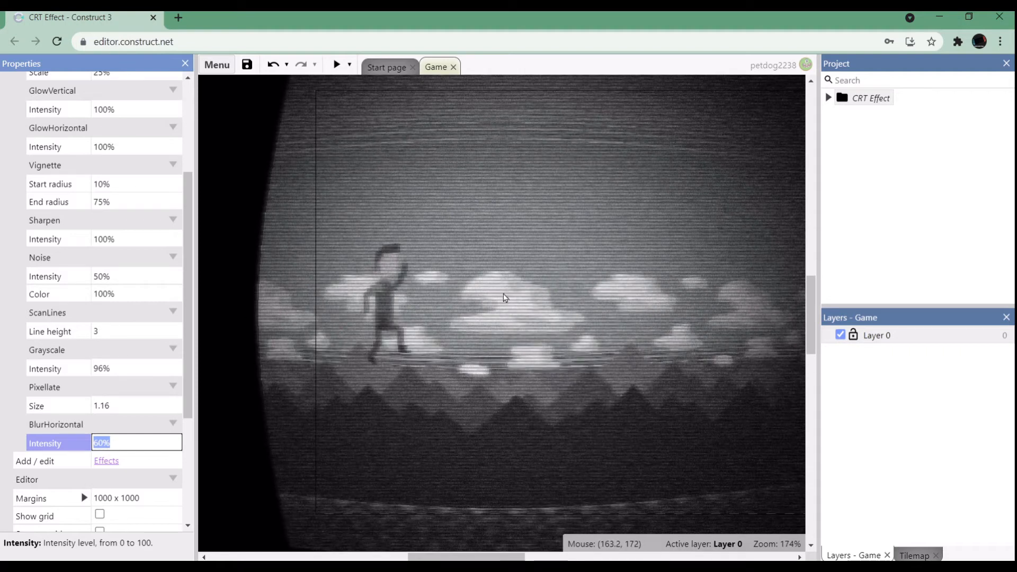
pyautogui.keyDown('ctrl'); pyautogui.scroll(-7, 591, 281); pyautogui.keyUp('ctrl')
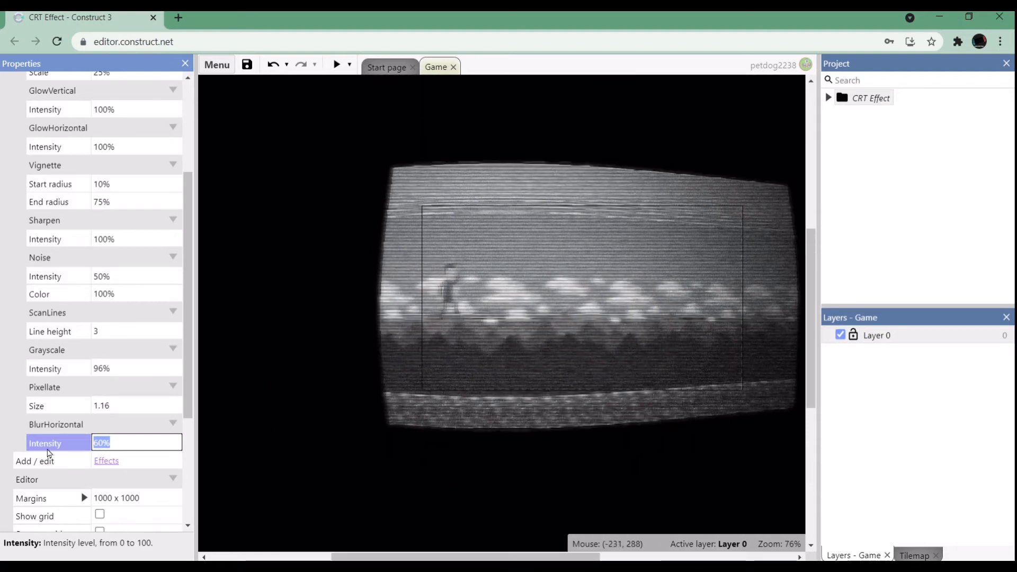
pyautogui.write('80')
pyautogui.press('Tab')
pyautogui.click(111, 443)
pyautogui.write('6')
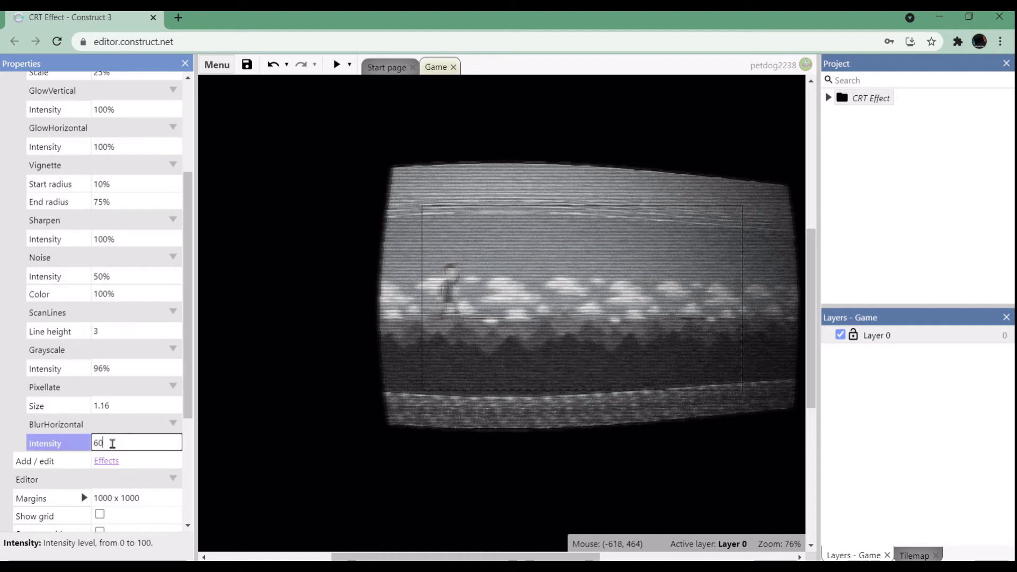
pyautogui.press('Tab')
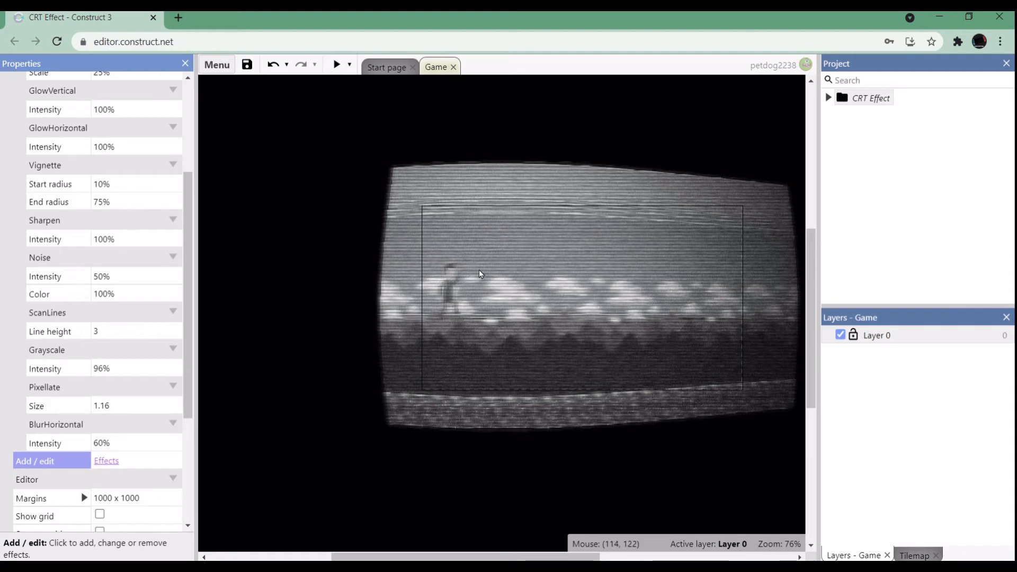
pyautogui.keyDown('ctrl'); pyautogui.scroll(2, 480, 274); pyautogui.keyUp('ctrl')
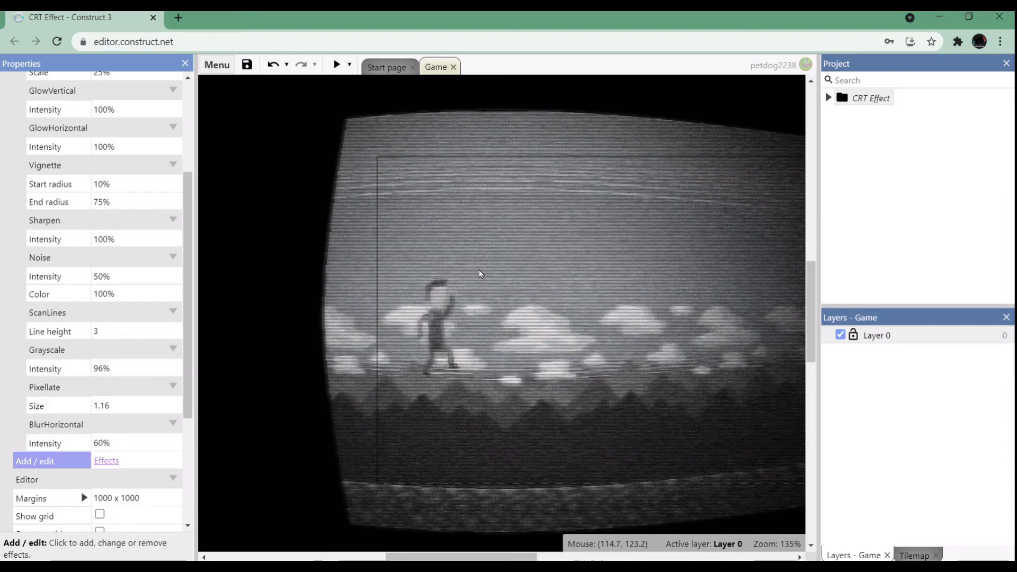
# Examine the whole layout and review the parameter values of the applied effects, from BlurHorizontal back up to Vignette.
pyautogui.keyDown('ctrl'); pyautogui.scroll(-4, 517, 375); pyautogui.keyUp('ctrl')
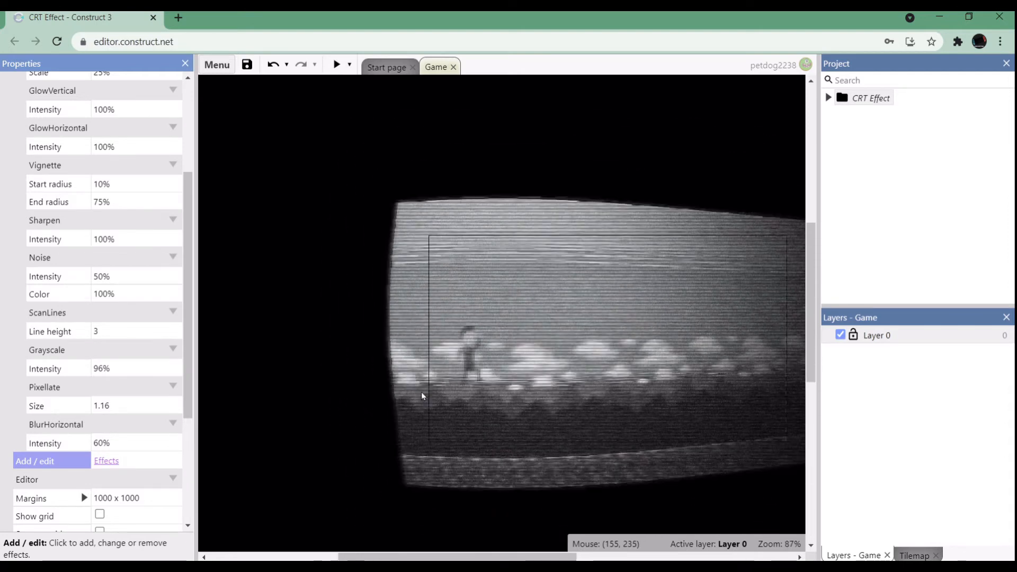
pyautogui.moveTo(575, 559); pyautogui.dragTo(619, 559)
pyautogui.moveTo(186, 374)
pyautogui.mouseDown()
pyautogui.moveTo(193, 213)
pyautogui.moveTo(173, 463)
pyautogui.moveTo(176, 353)
pyautogui.moveTo(171, 380)
pyautogui.mouseUp()
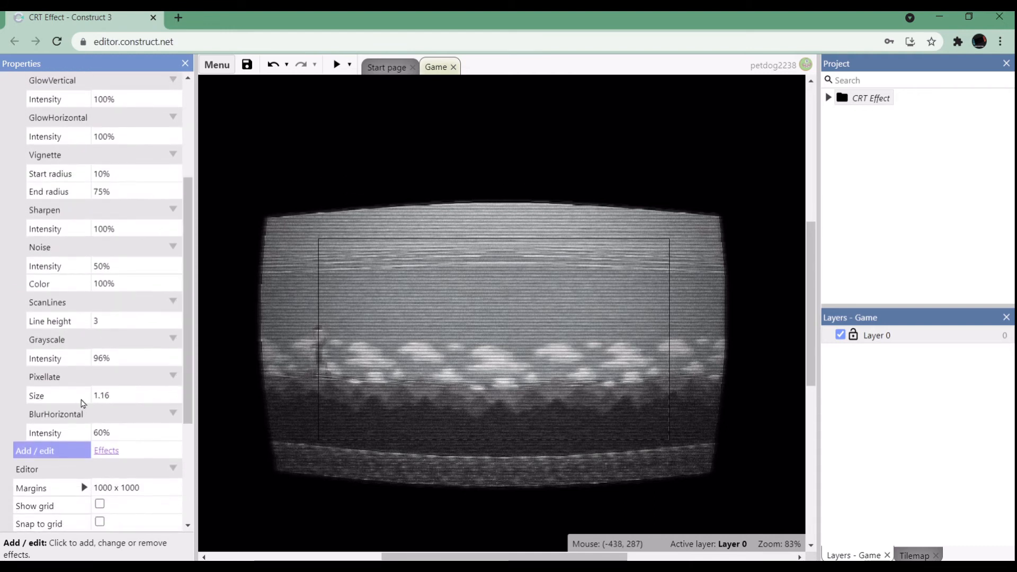
pyautogui.click(125, 392)
pyautogui.click(119, 429)
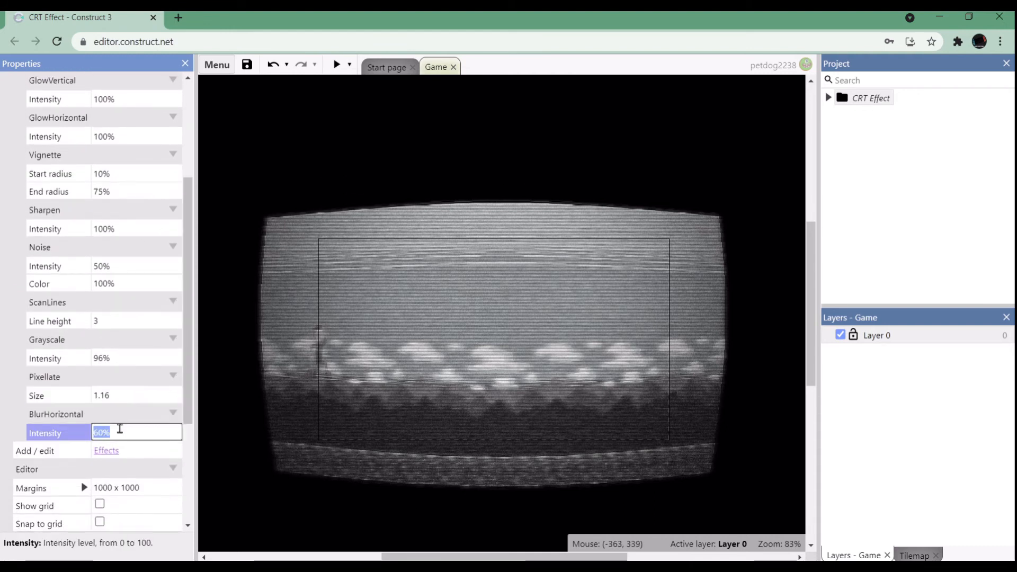
pyautogui.click(108, 99)
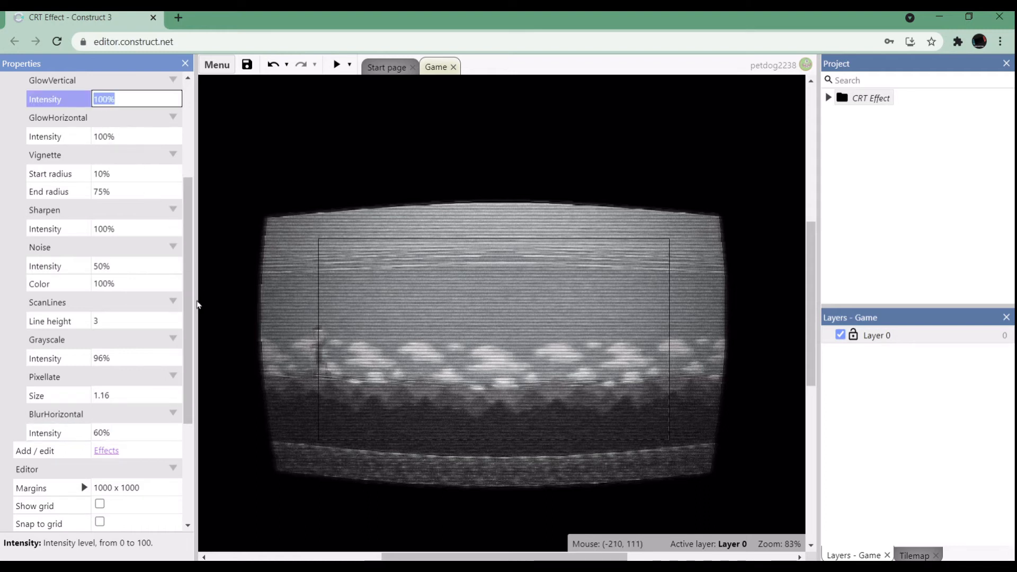
pyautogui.scroll(3, 186, 283)
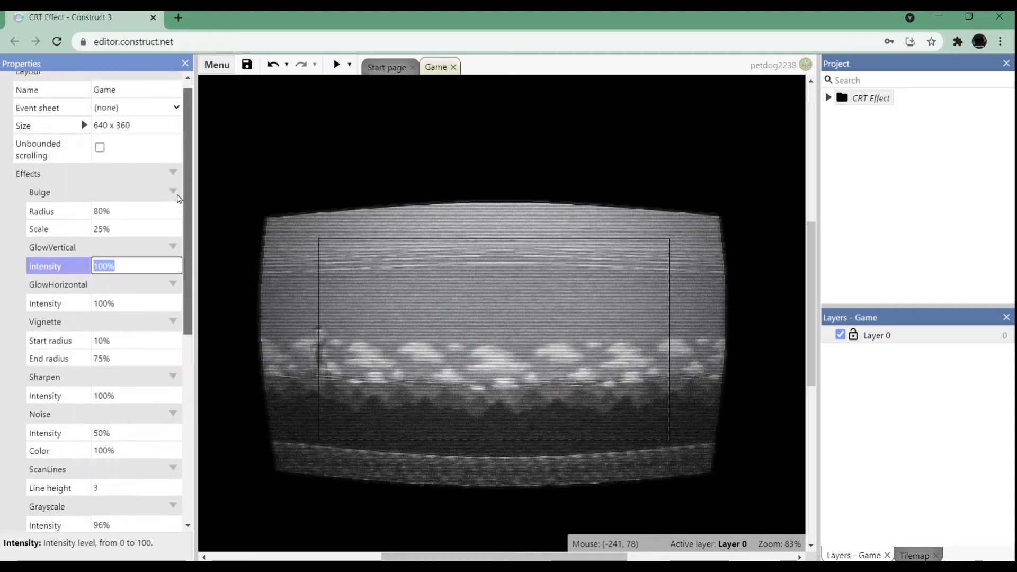
pyautogui.click(106, 337)
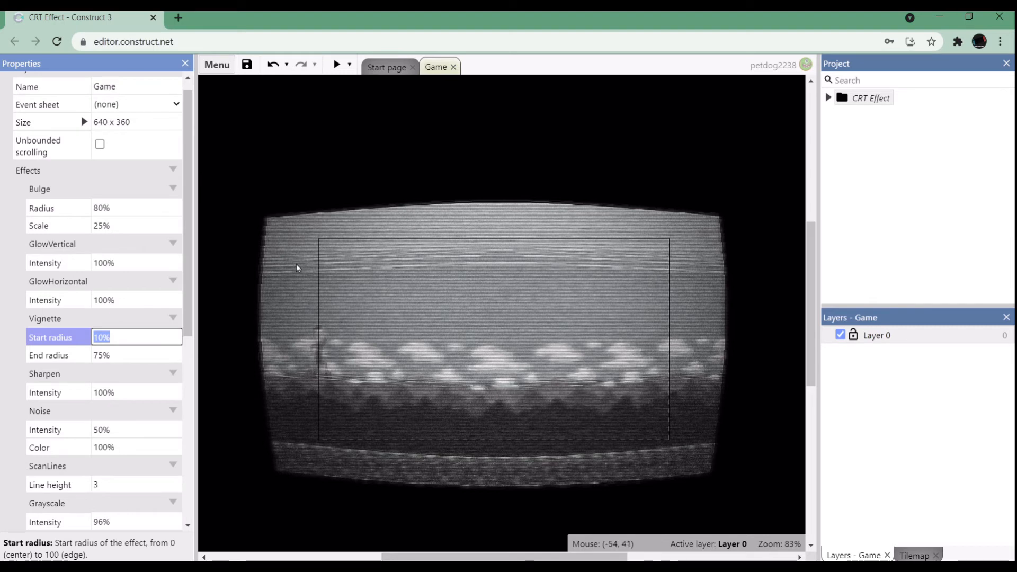
# Run a preview of the game to check the combined CRT effects.
pyautogui.scroll(-4, 192, 306)
pyautogui.scroll(2, 178, 363)
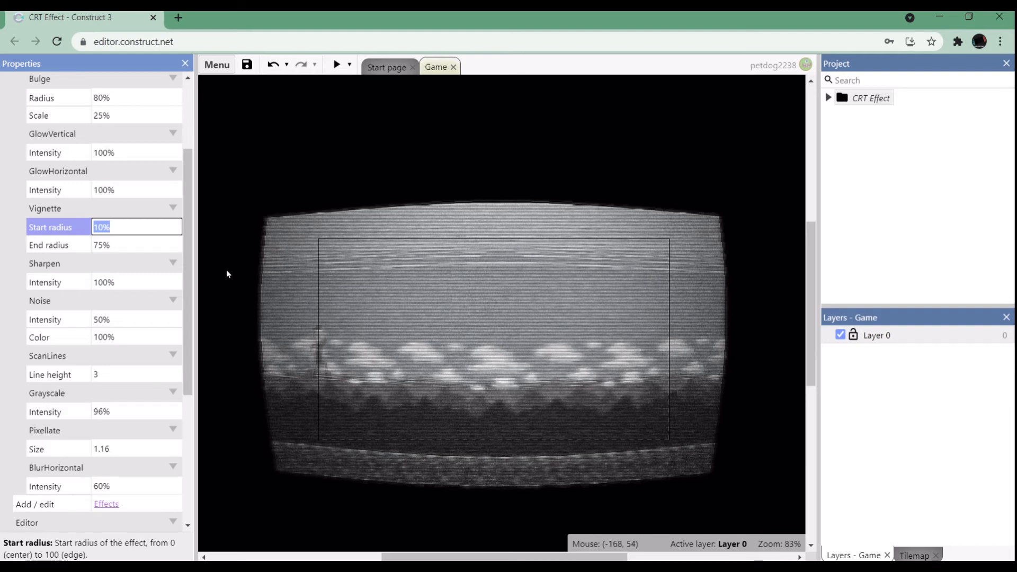
pyautogui.keyDown('ctrl'); pyautogui.scroll(-4, 227, 273); pyautogui.keyUp('ctrl')
pyautogui.keyDown('ctrl'); pyautogui.scroll(4, 208, 300); pyautogui.keyUp('ctrl')
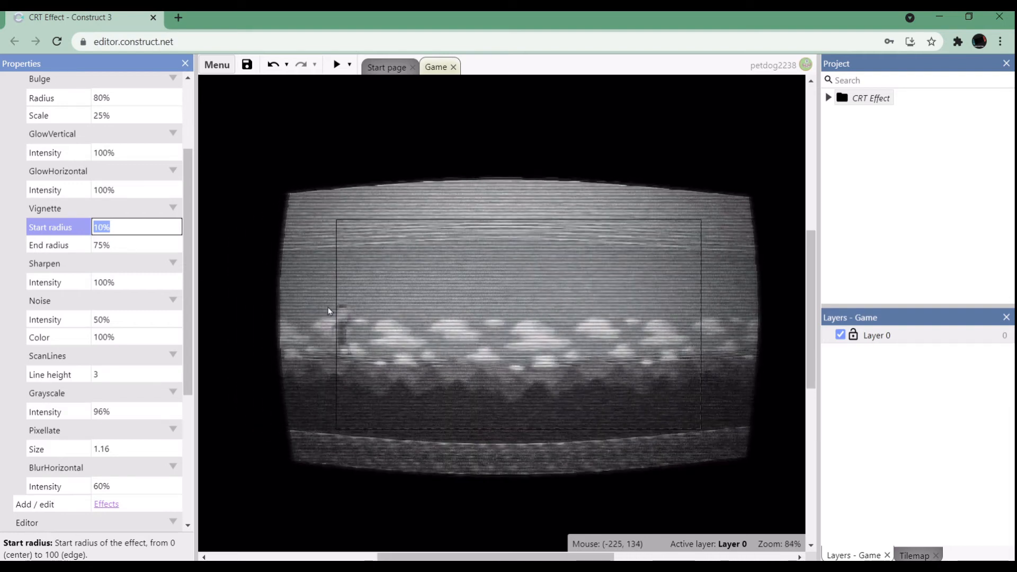
pyautogui.click(335, 65)
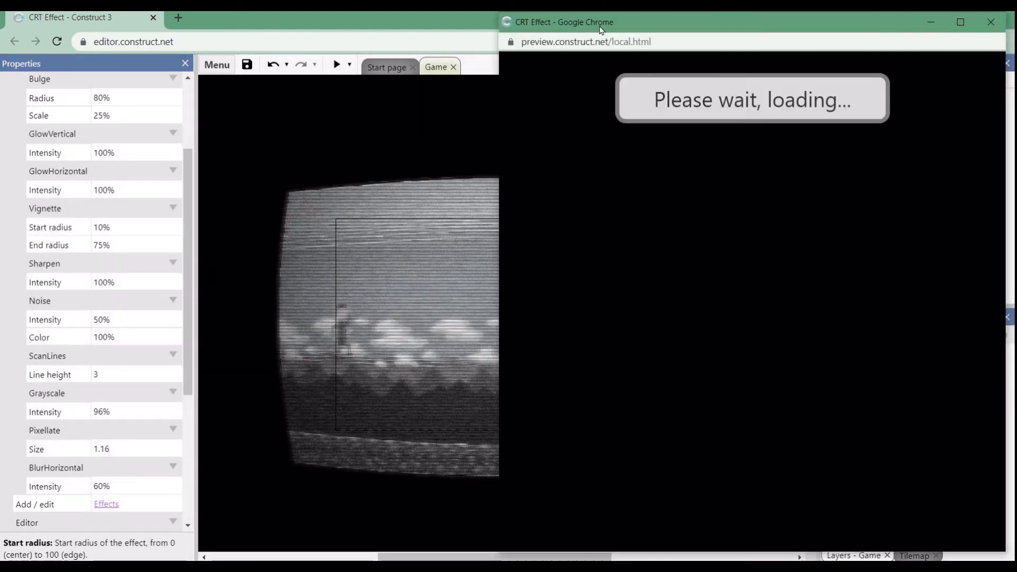
pyautogui.moveTo(601, 30); pyautogui.dragTo(408, 1)
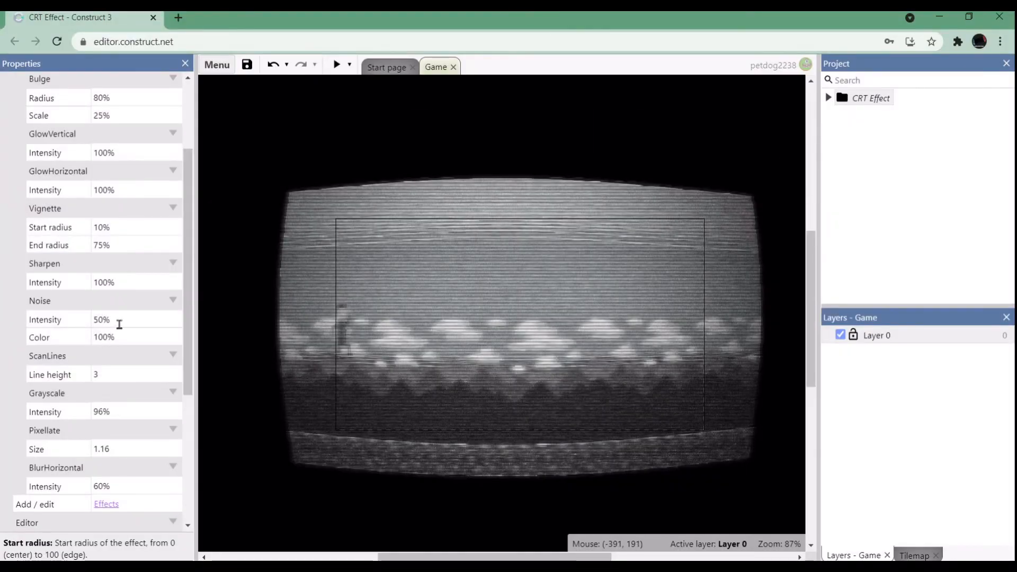
# Try Vignette start radius values of 4%, 50%, 20% and 40%.
pyautogui.click(114, 227)
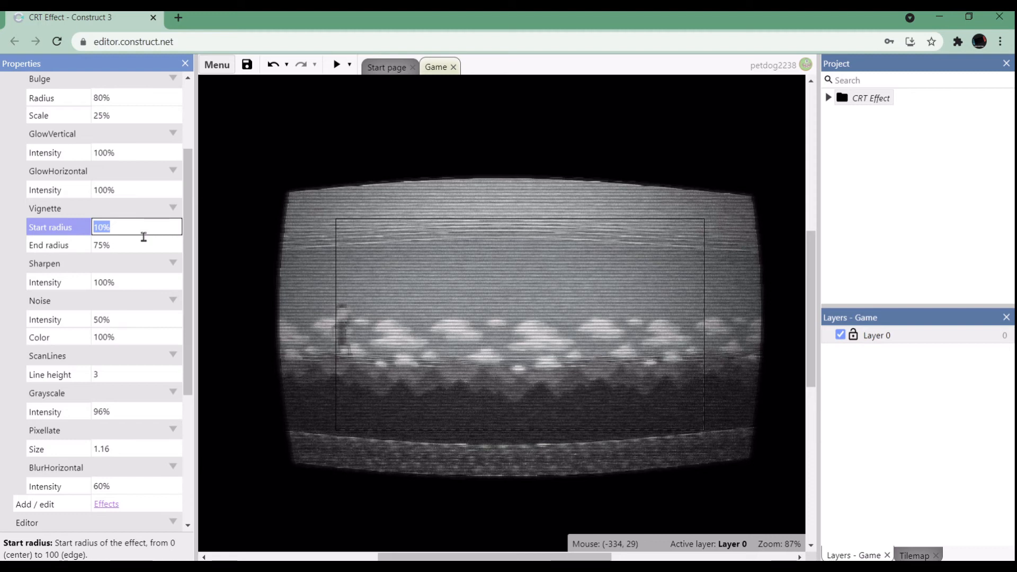
pyautogui.press('Tab')
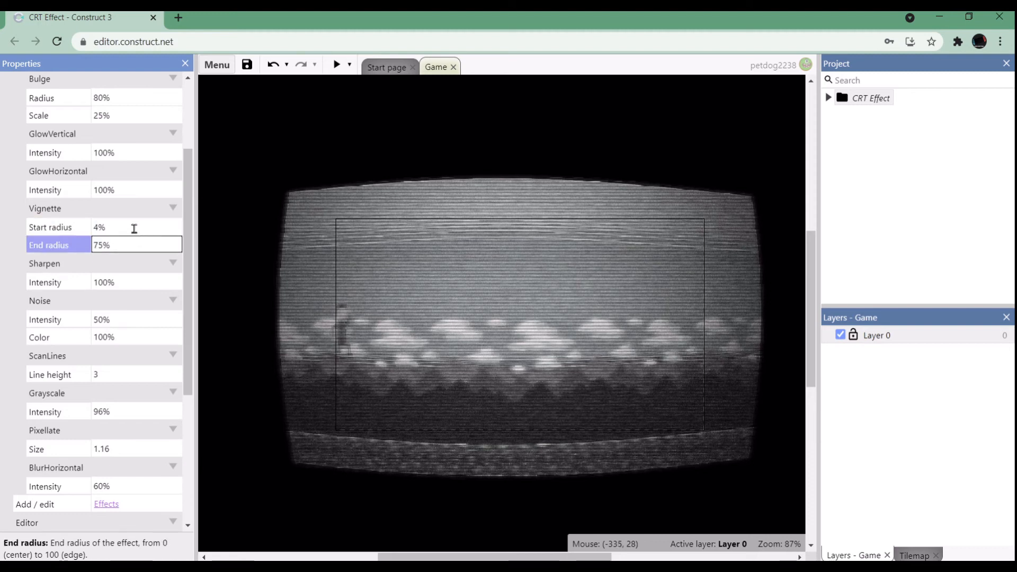
pyautogui.click(125, 222)
pyautogui.write('50')
pyautogui.press('Tab')
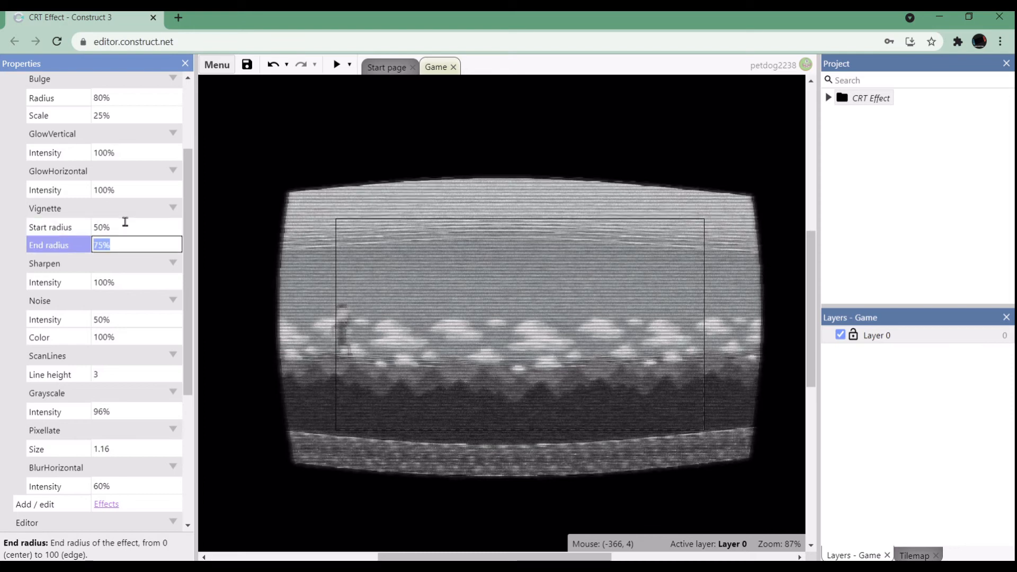
pyautogui.click(125, 222)
pyautogui.write('20')
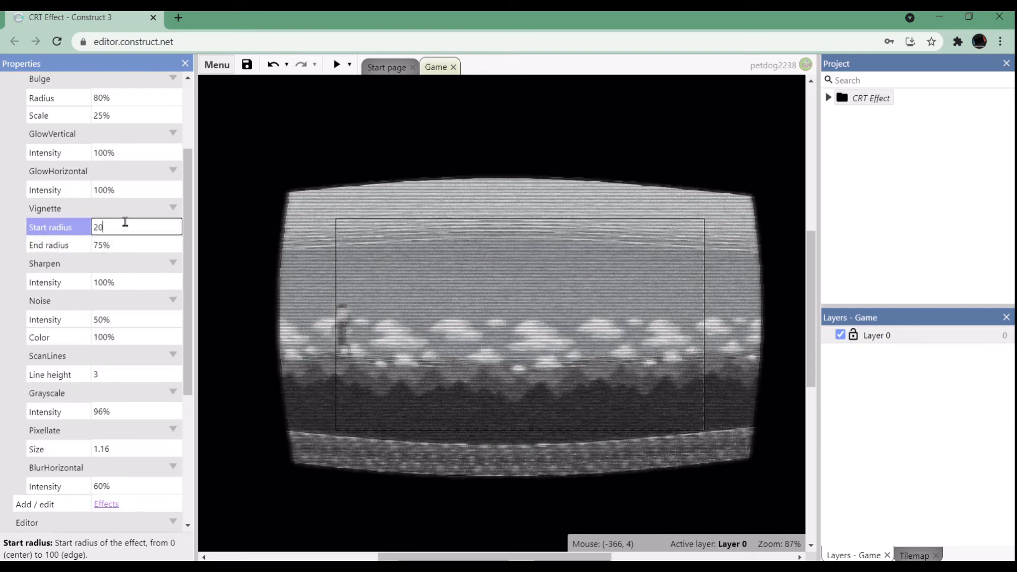
pyautogui.press('Tab')
pyautogui.click(125, 222)
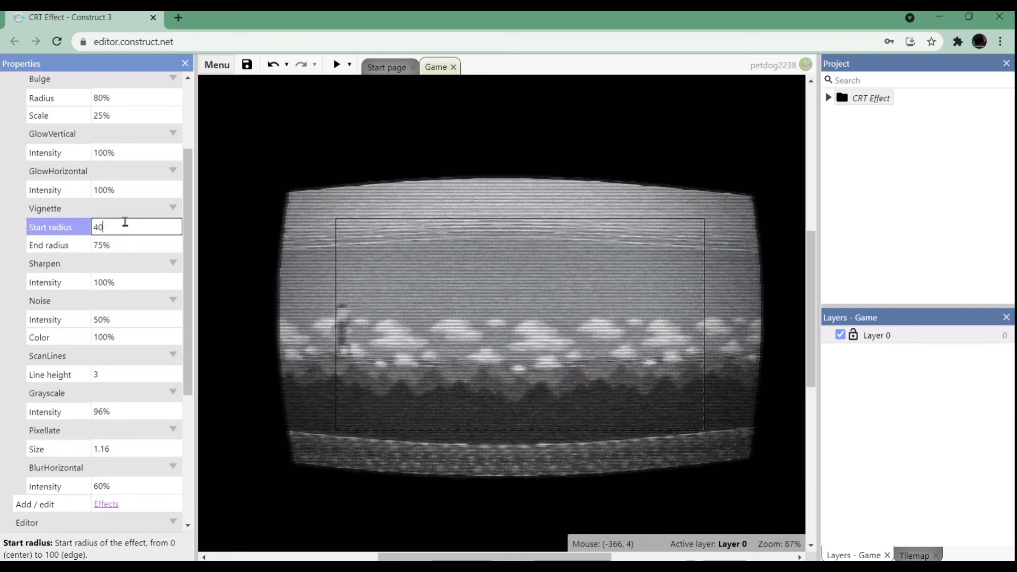
pyautogui.press('Tab')
# Set the Vignette effect's start radius to 30% and check the result in a game preview.
pyautogui.click(125, 222)
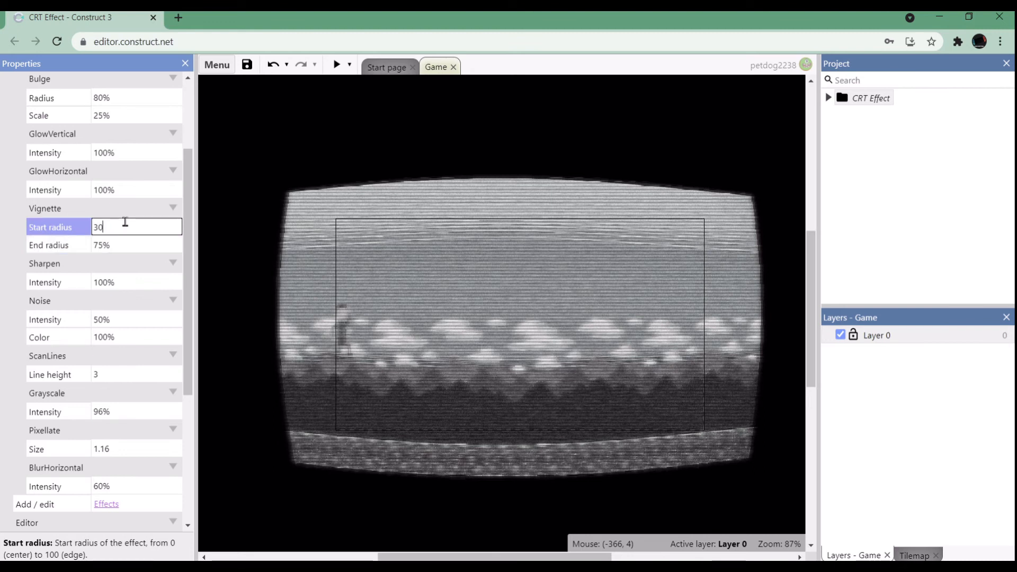
pyautogui.write('30')
pyautogui.press('Tab')
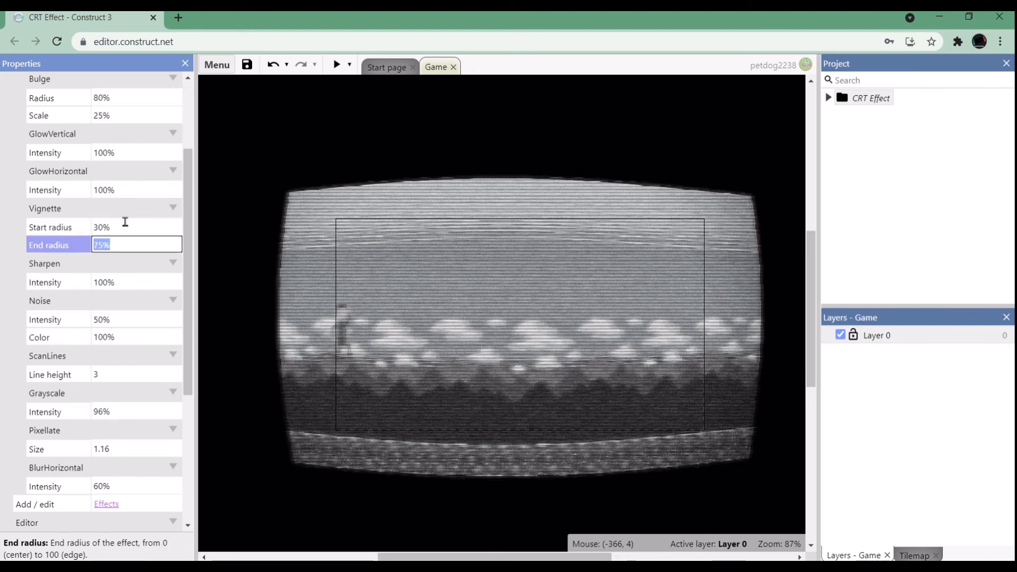
pyautogui.click(332, 66)
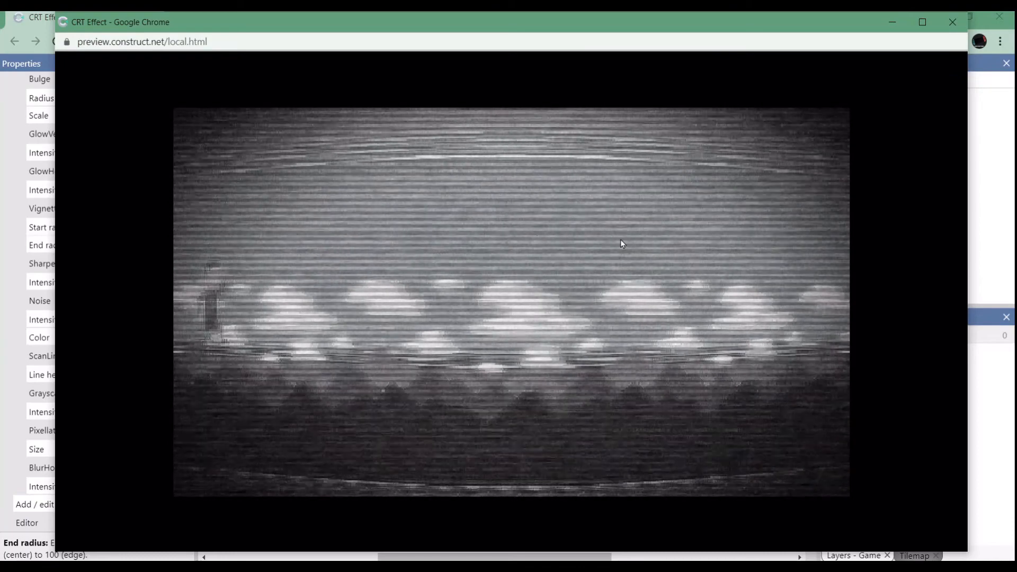
pyautogui.click(952, 23)
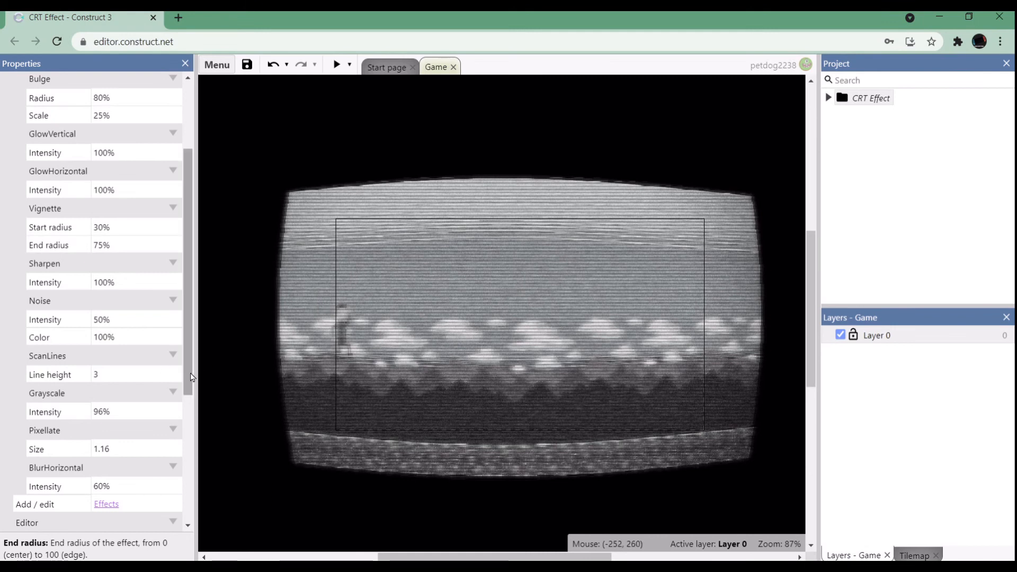
pyautogui.moveTo(189, 377); pyautogui.dragTo(192, 297)
pyautogui.scroll(-5, 191, 297)
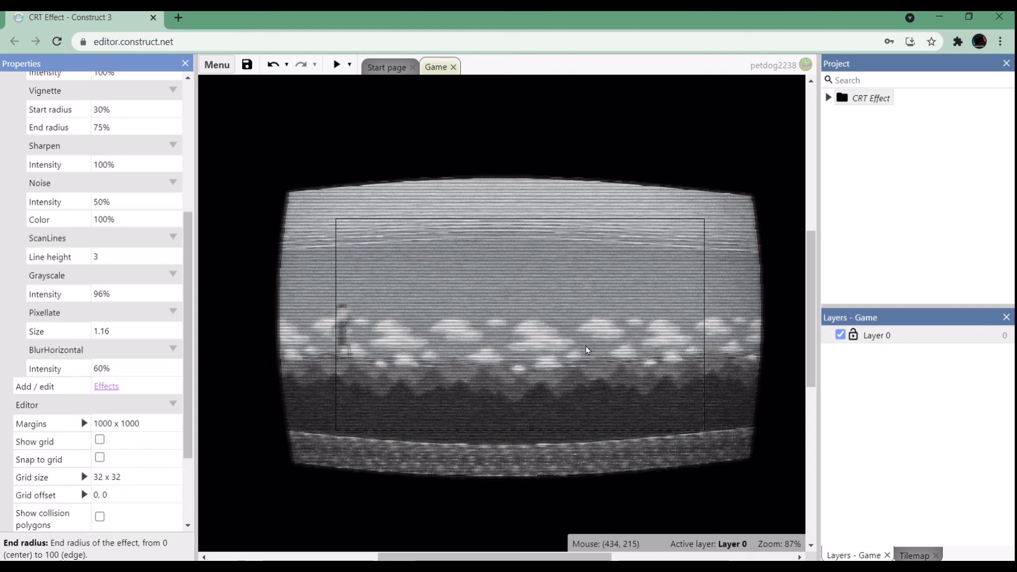
pyautogui.keyDown('ctrl'); pyautogui.scroll(1, 587, 350); pyautogui.keyUp('ctrl')
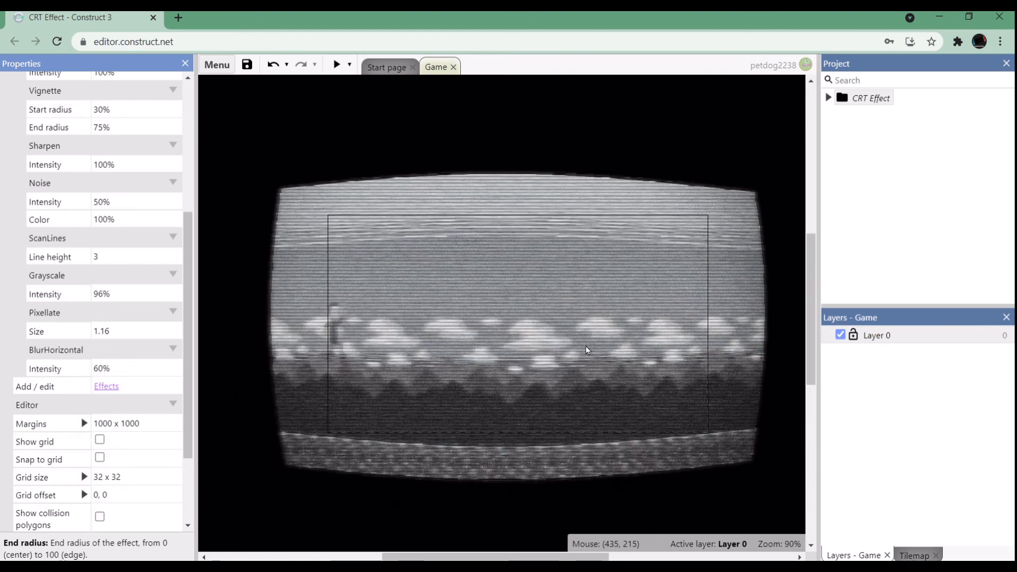